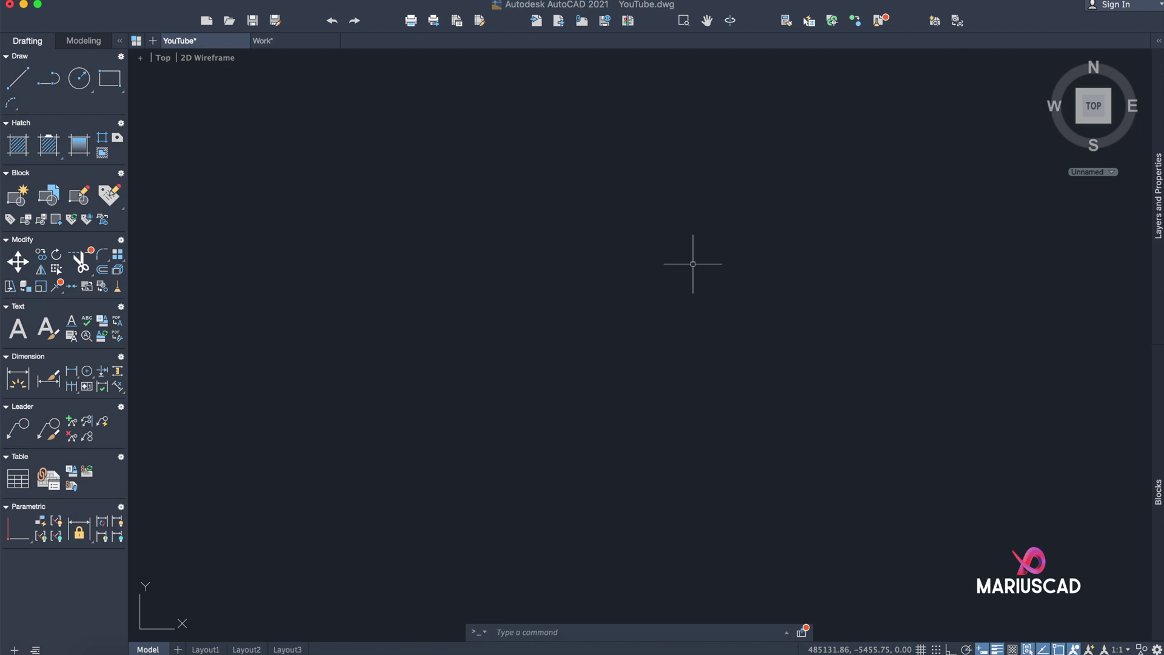
# Draw a circle by picking a centre point and a radius point.
pyautogui.click(79, 77)
pyautogui.click(298, 180)
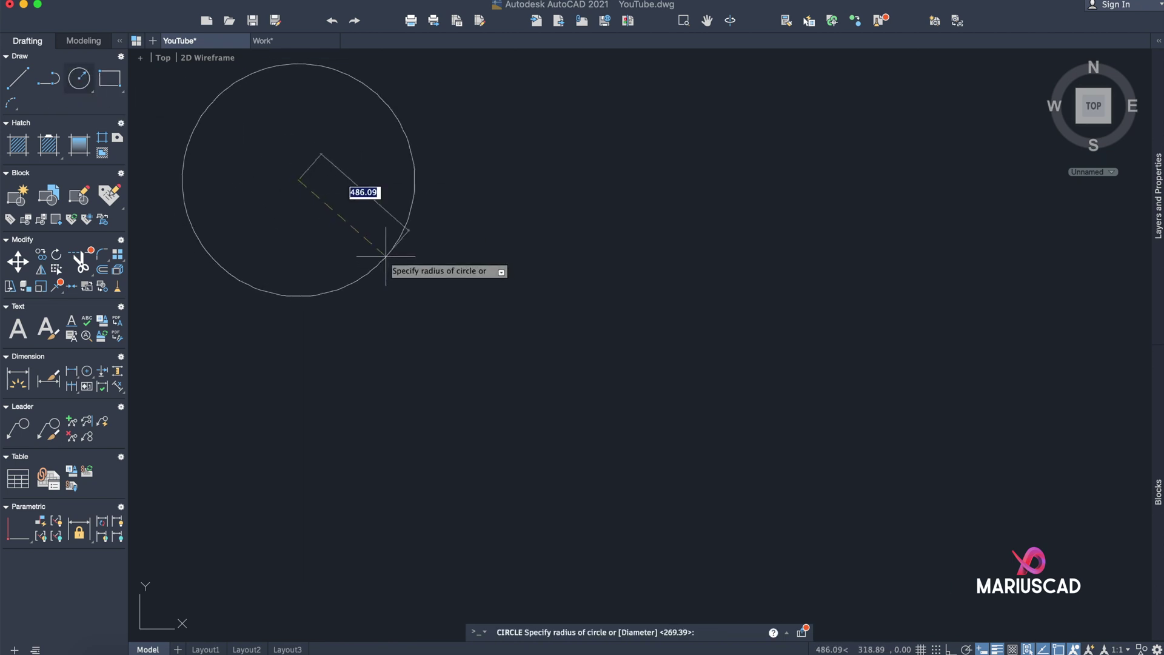
pyautogui.click(379, 259)
pyautogui.scroll(-5, 380, 260)
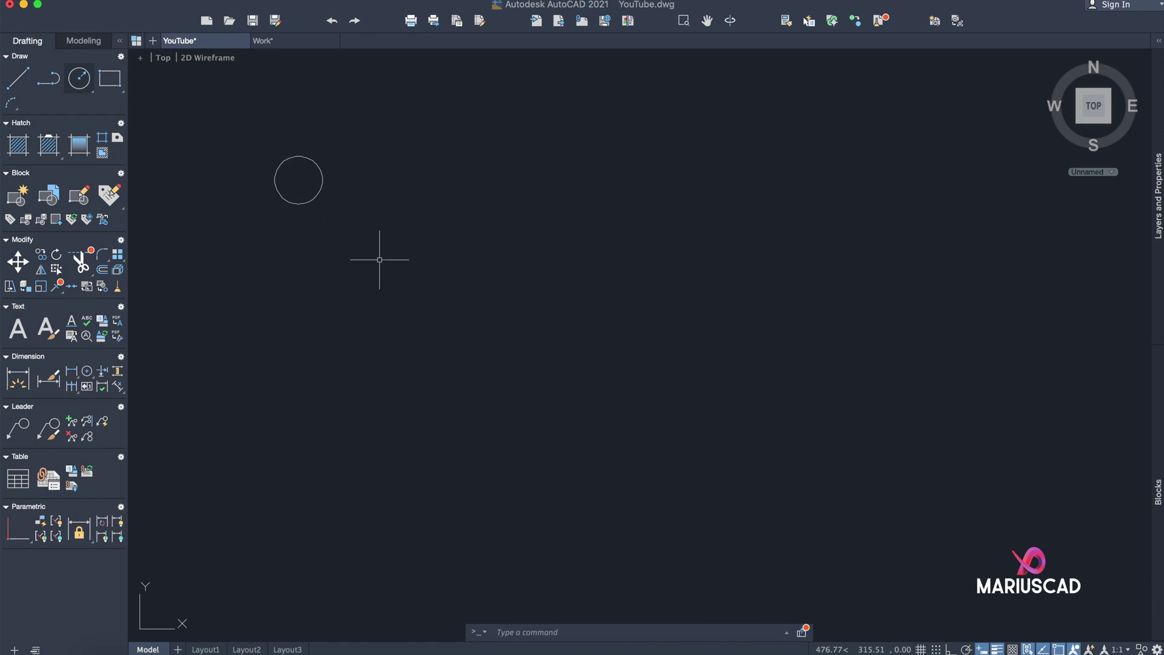
pyautogui.scroll(3, 297, 177)
pyautogui.moveTo(303, 176); pyautogui.dragTo(314, 260, button='middle')
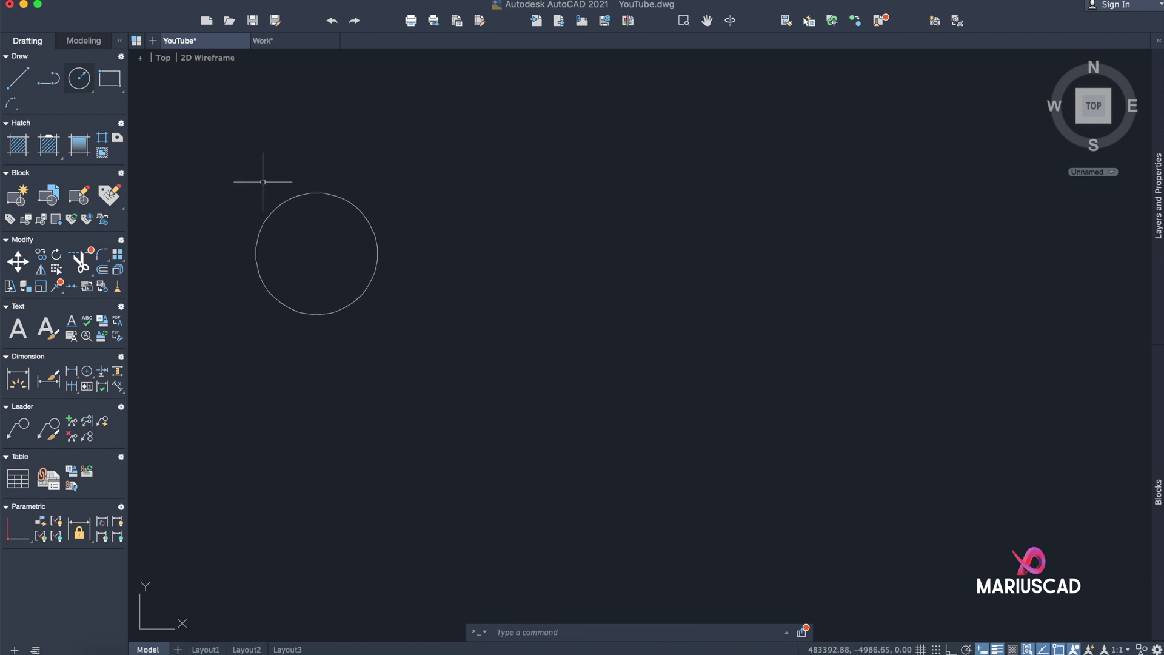
# Draw a rectangle to the right of the circle from two opposite corners.
pyautogui.click(110, 78)
pyautogui.click(455, 192)
pyautogui.click(735, 320)
# Draw a closed triangle from lines beside the rectangle, then centre all three shapes.
pyautogui.click(17, 77)
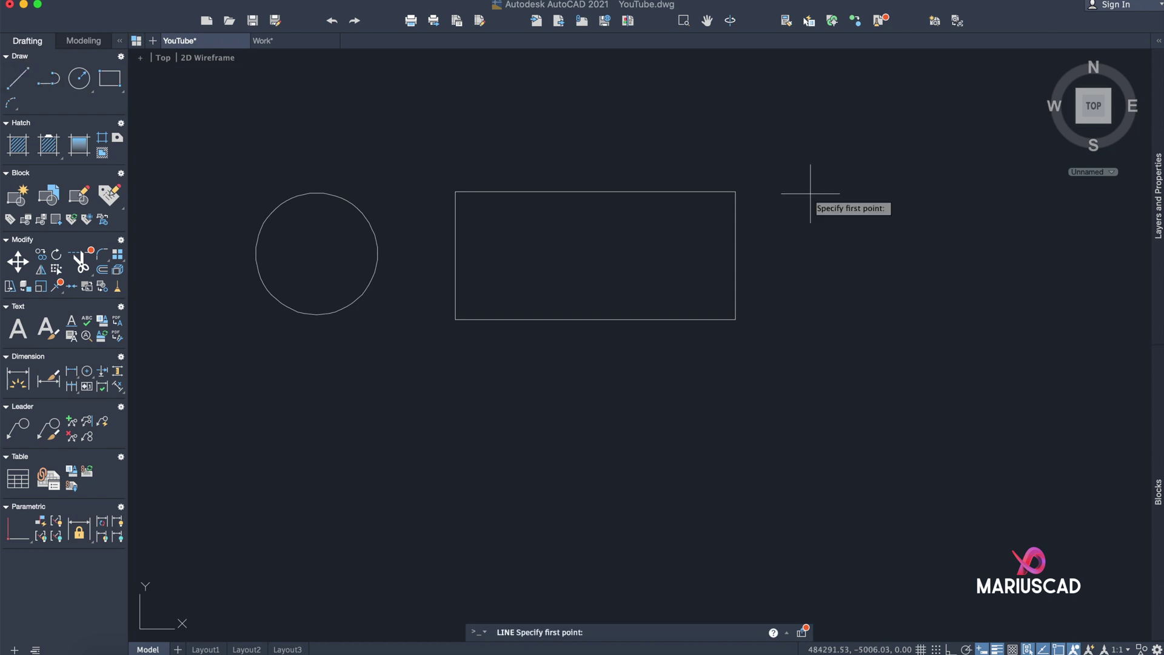
pyautogui.click(910, 202)
pyautogui.click(844, 309)
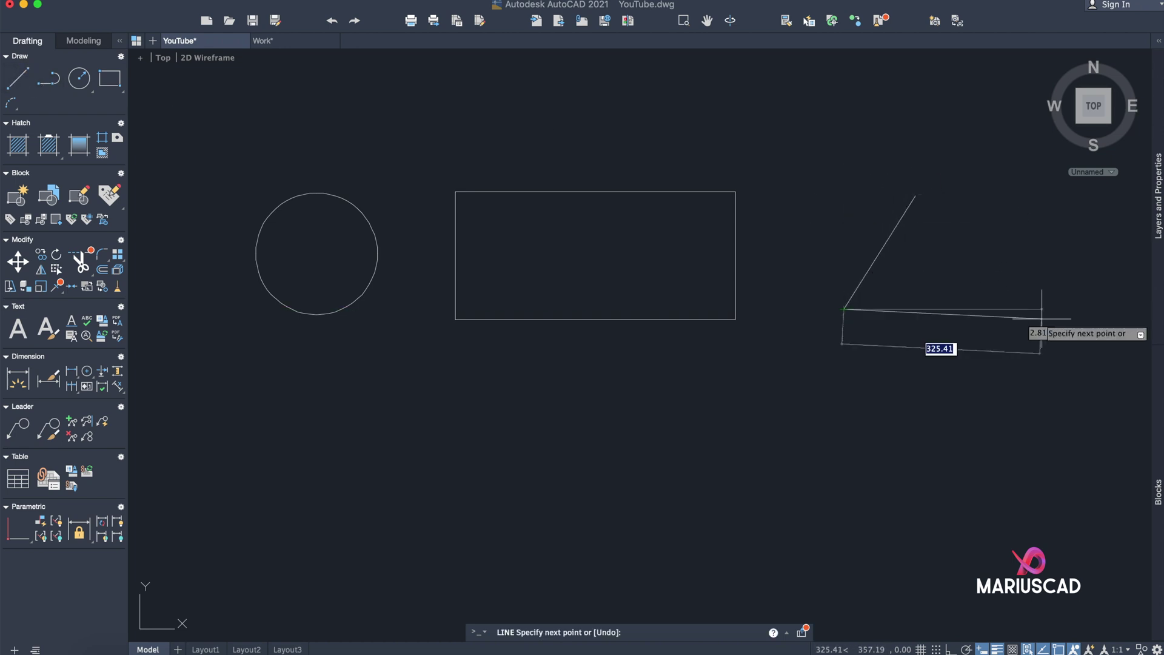
pyautogui.click(1038, 308)
pyautogui.click(913, 198)
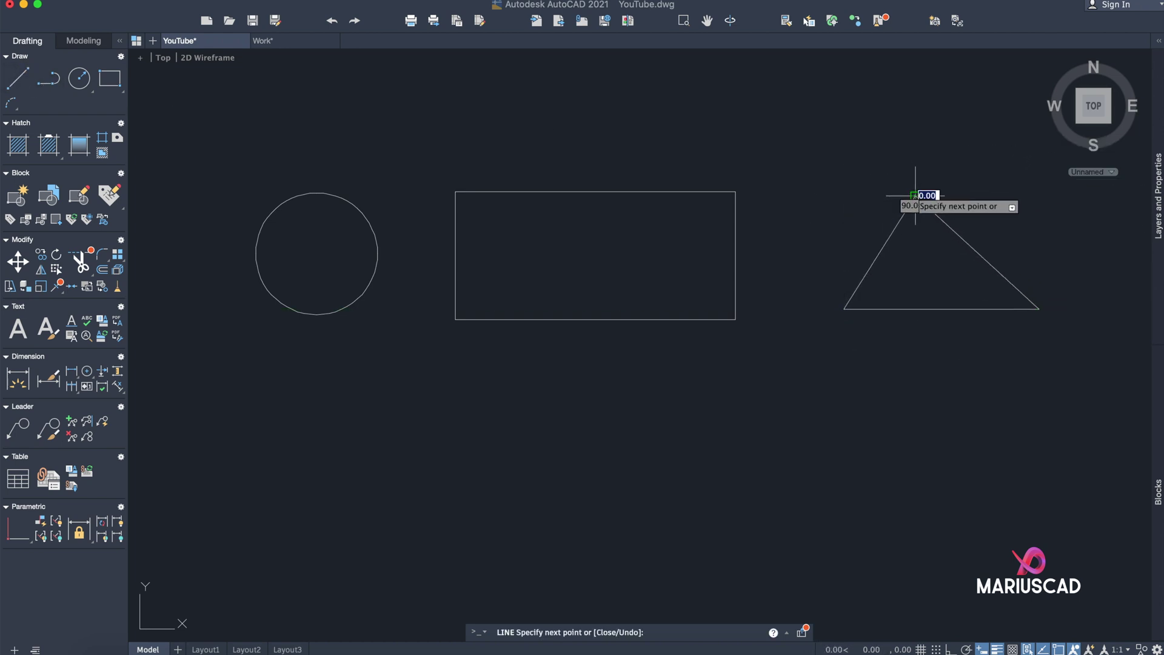
pyautogui.press('Return')
pyautogui.moveTo(617, 308); pyautogui.dragTo(571, 409, button='middle')
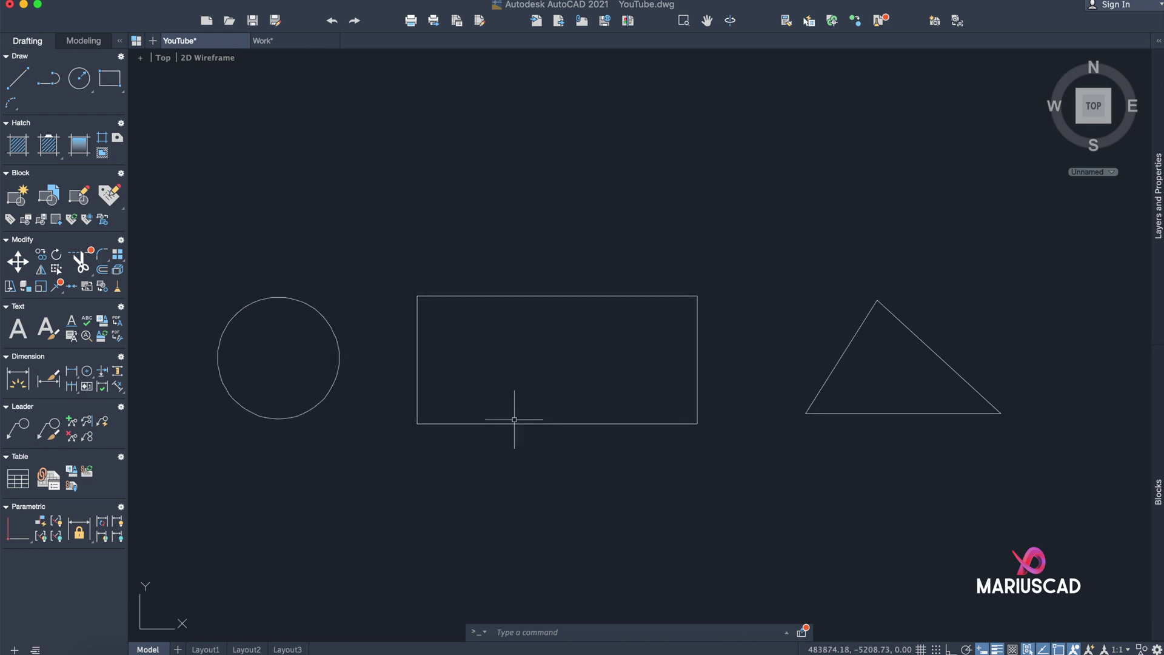
# Measure the circle with AREA's Object option: area 31415.93, circumference 628.32.
pyautogui.write('area')
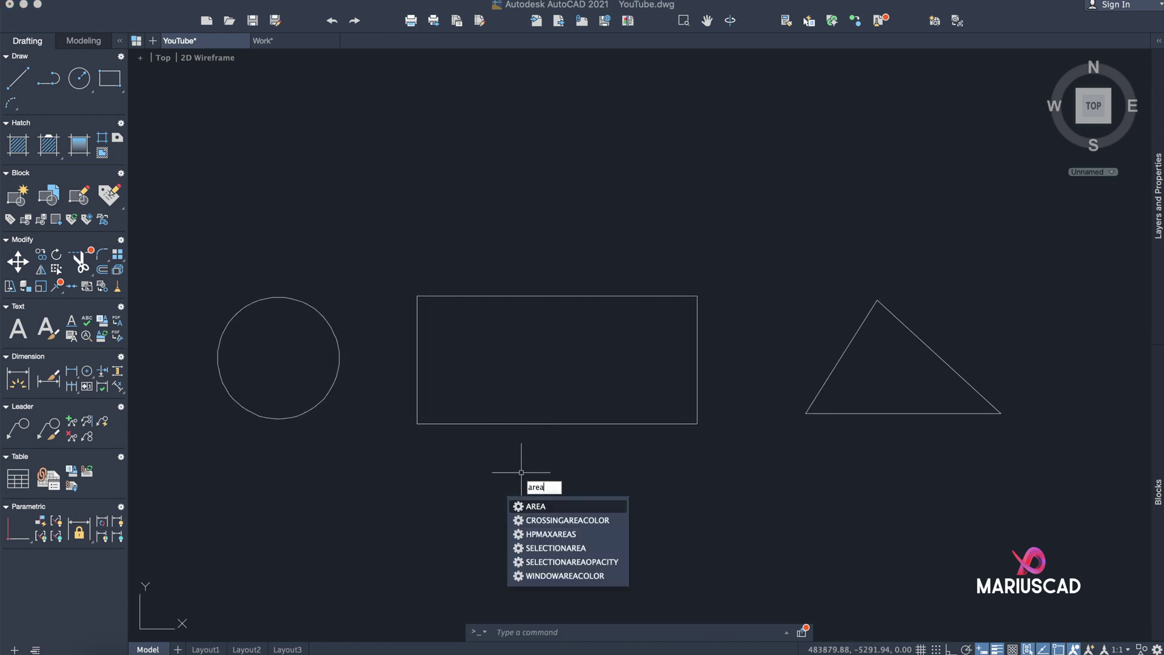
pyautogui.press('Return')
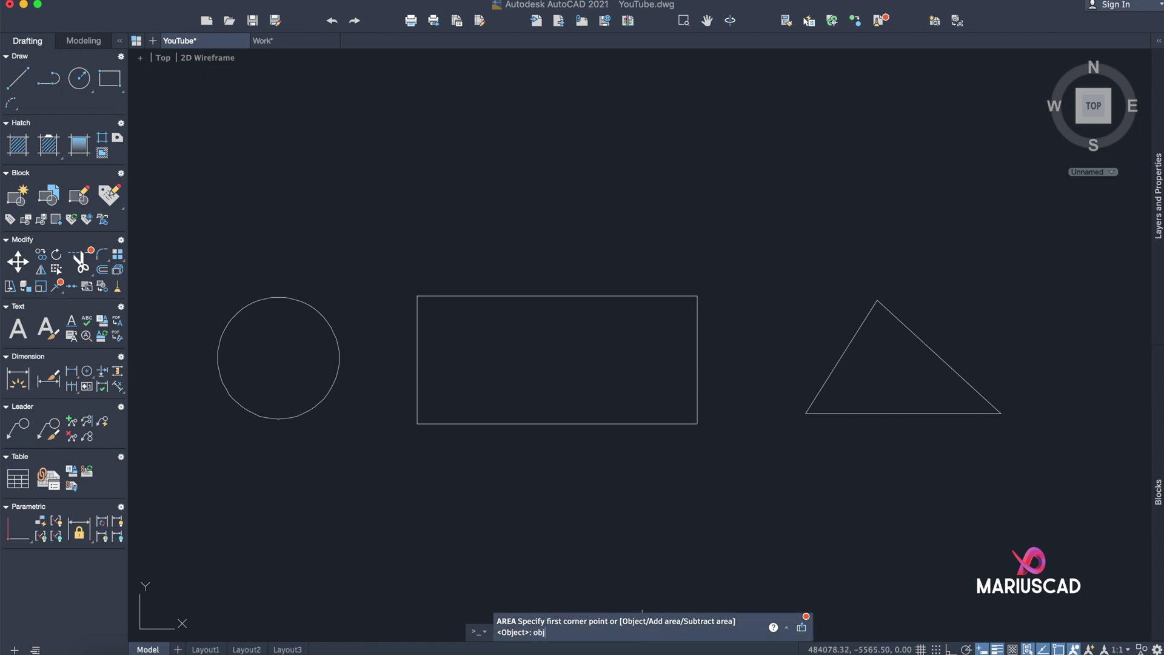
pyautogui.write('obj')
pyautogui.press('Return')
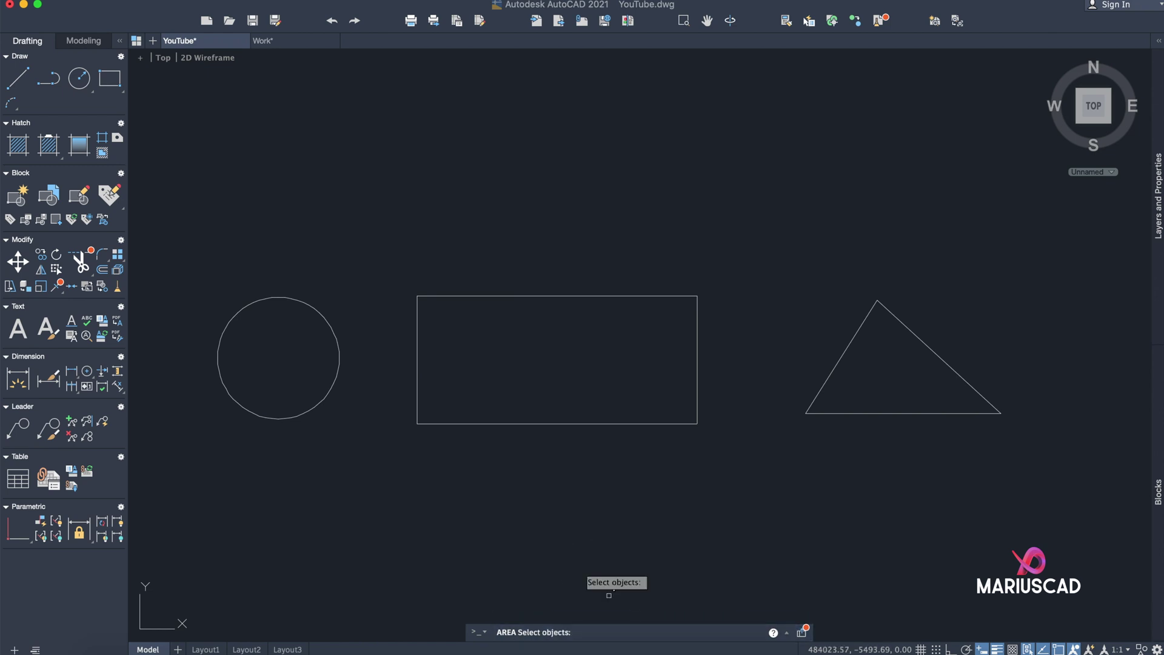
pyautogui.click(324, 397)
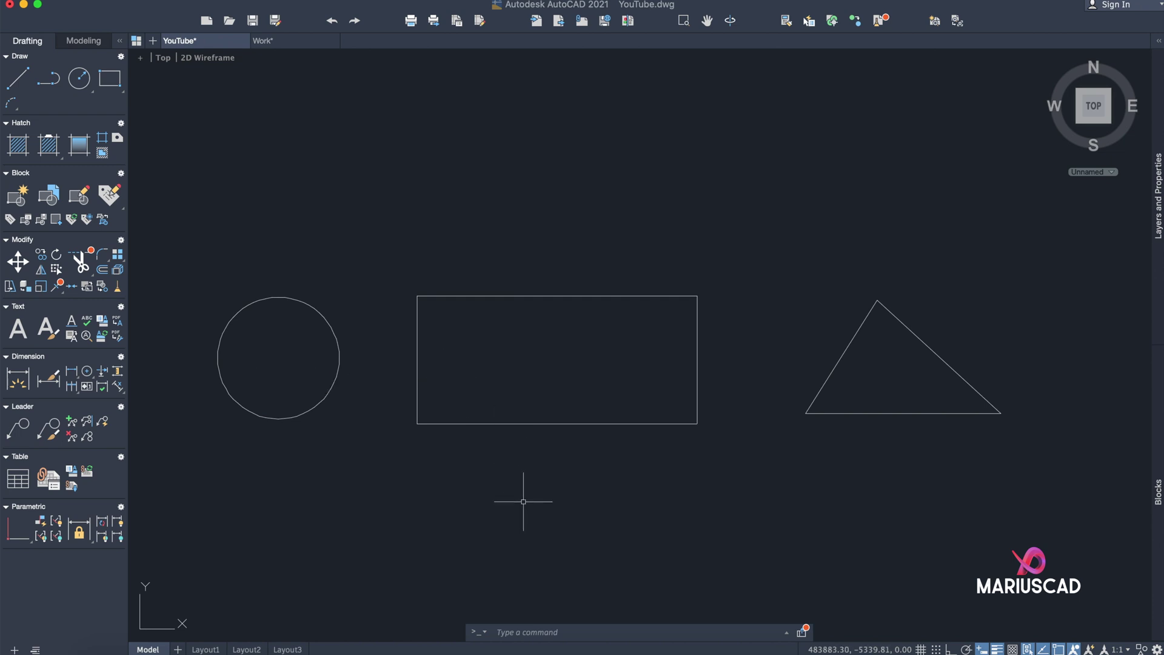
# Measure the rectangle as an object with AREA, giving 96392.35.
pyautogui.write('area')
pyautogui.press('Return')
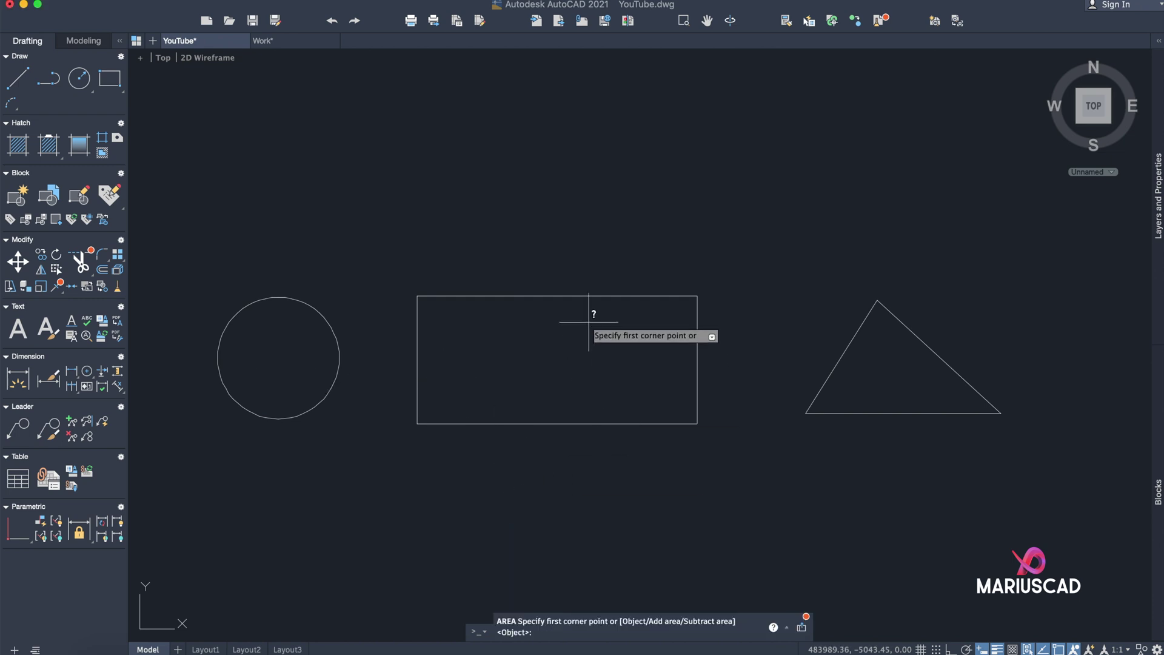
pyautogui.write('obj')
pyautogui.press('Return')
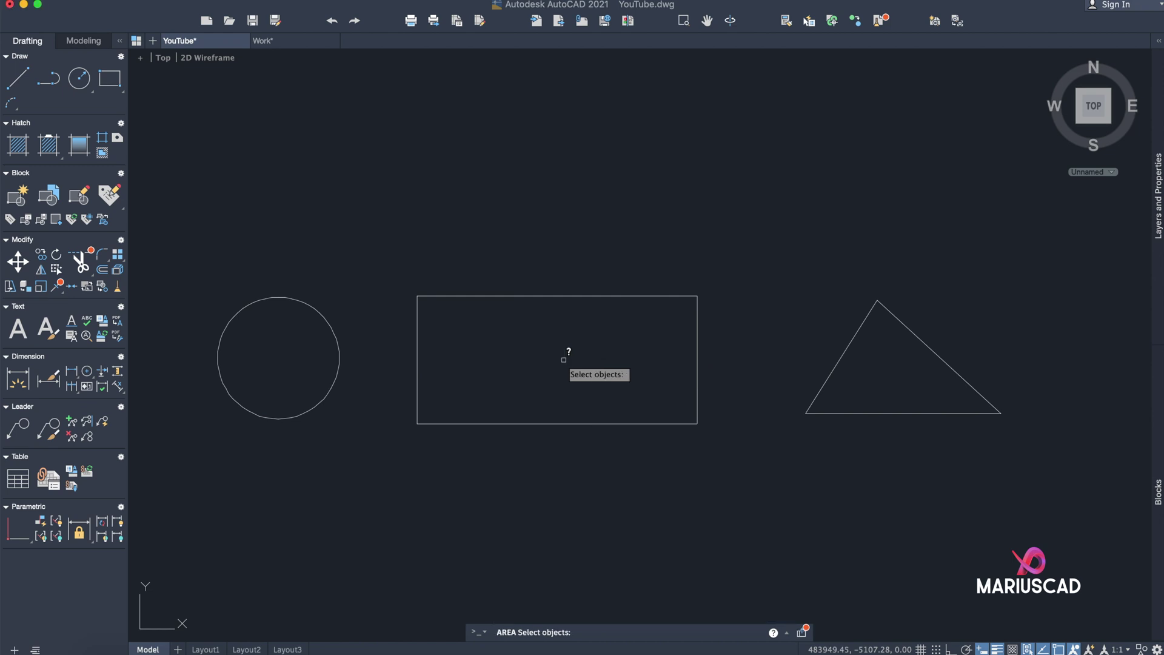
pyautogui.click(490, 295)
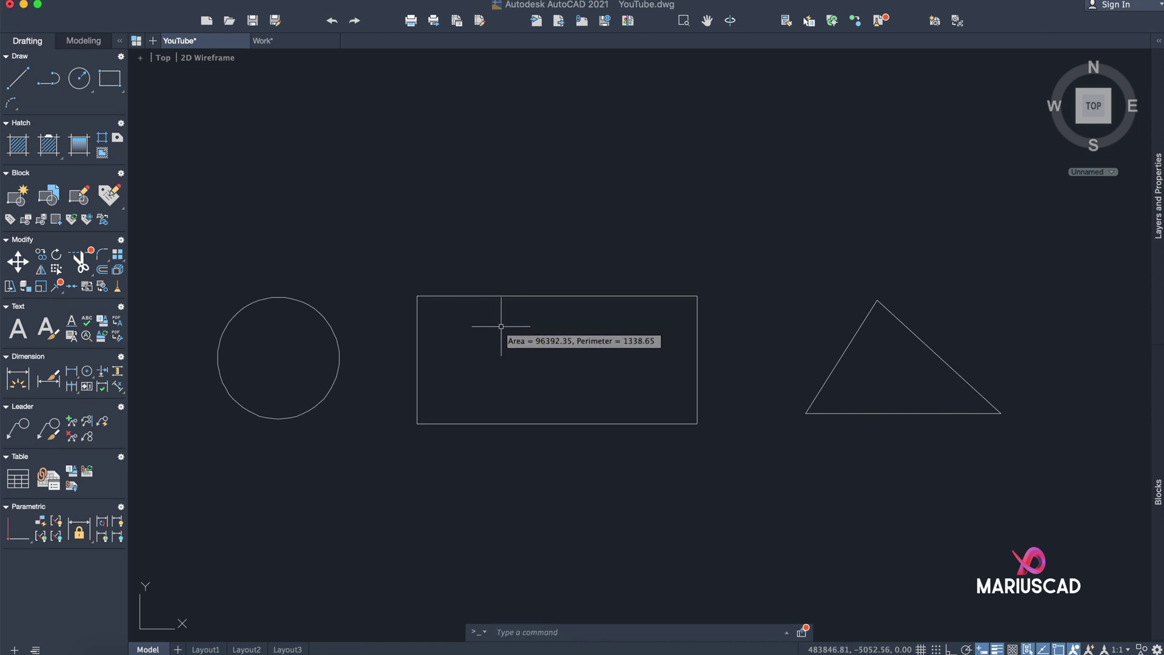
# Trace the rectangle's four corners in AREA Add mode, giving 96962.15 with perimeter 1341.14.
pyautogui.write('aa')
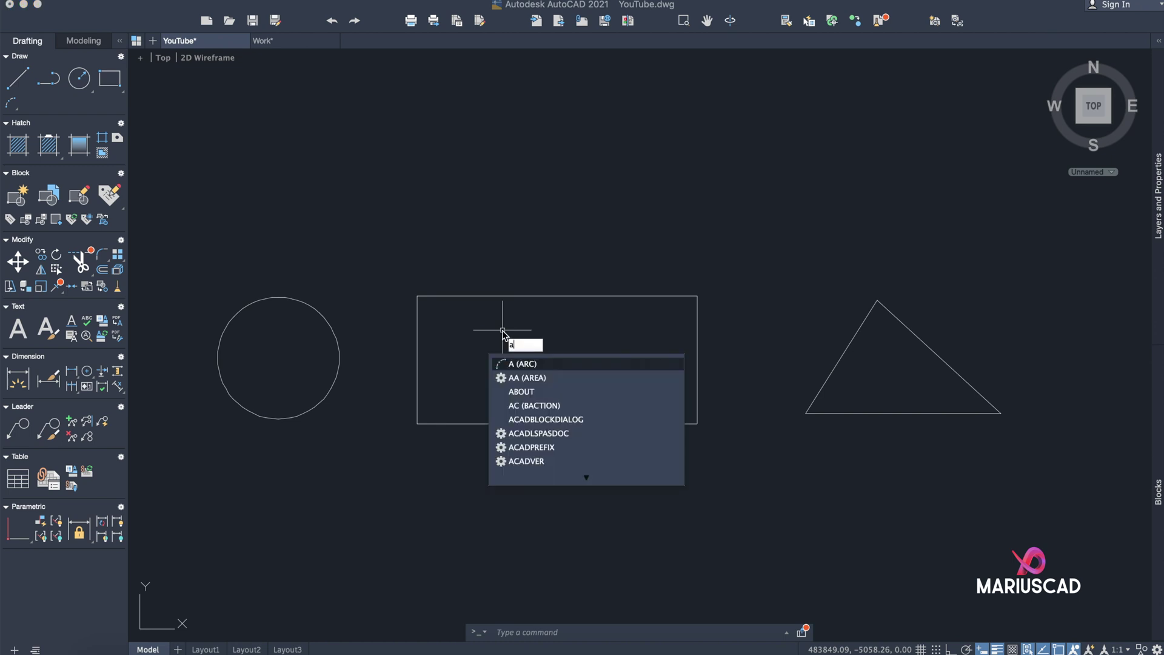
pyautogui.press('Return')
pyautogui.write('a')
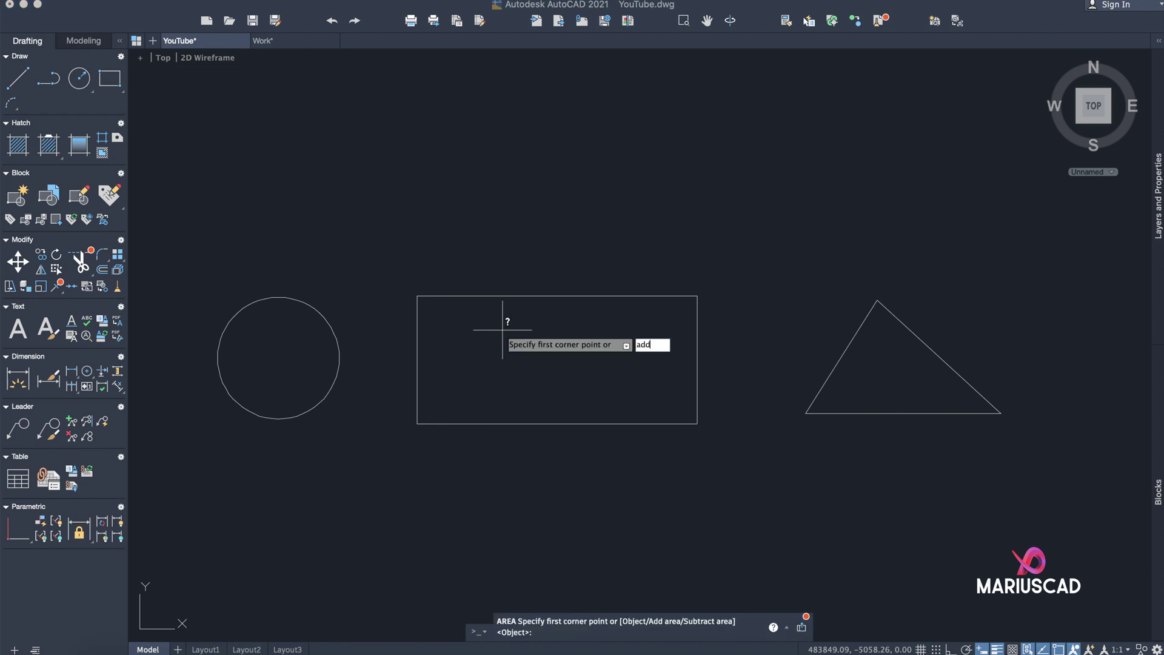
pyautogui.write('dd')
pyautogui.press('Return')
pyautogui.click(416, 296)
pyautogui.click(417, 423)
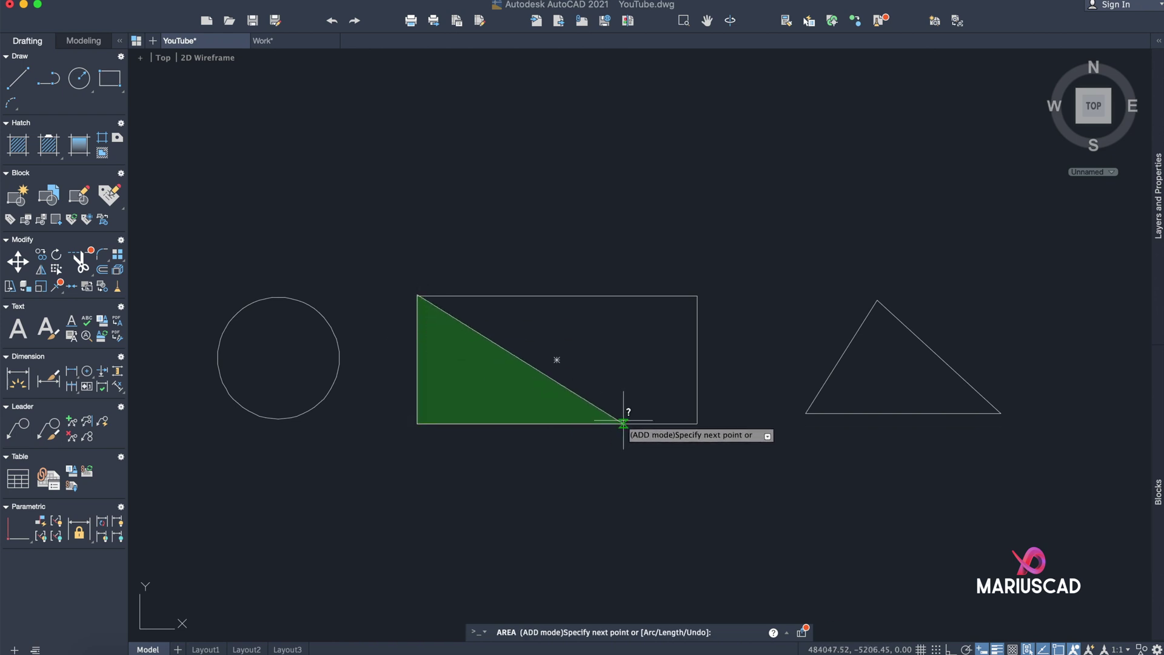
pyautogui.click(697, 423)
pyautogui.click(696, 295)
pyautogui.press('Return')
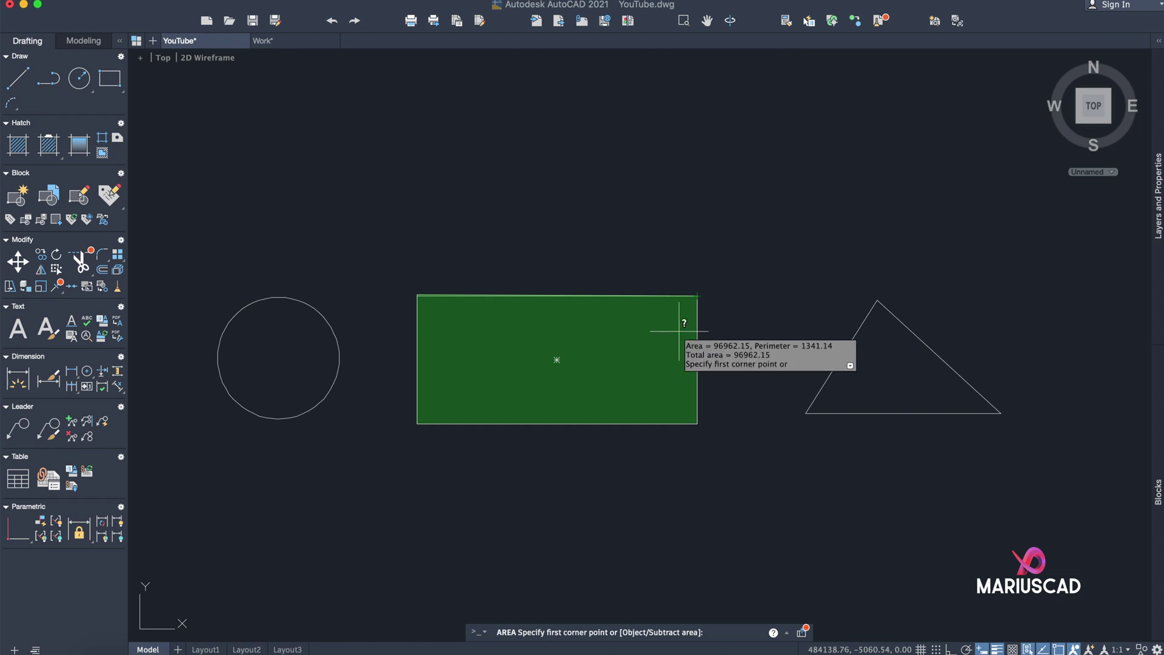
pyautogui.press('Escape')
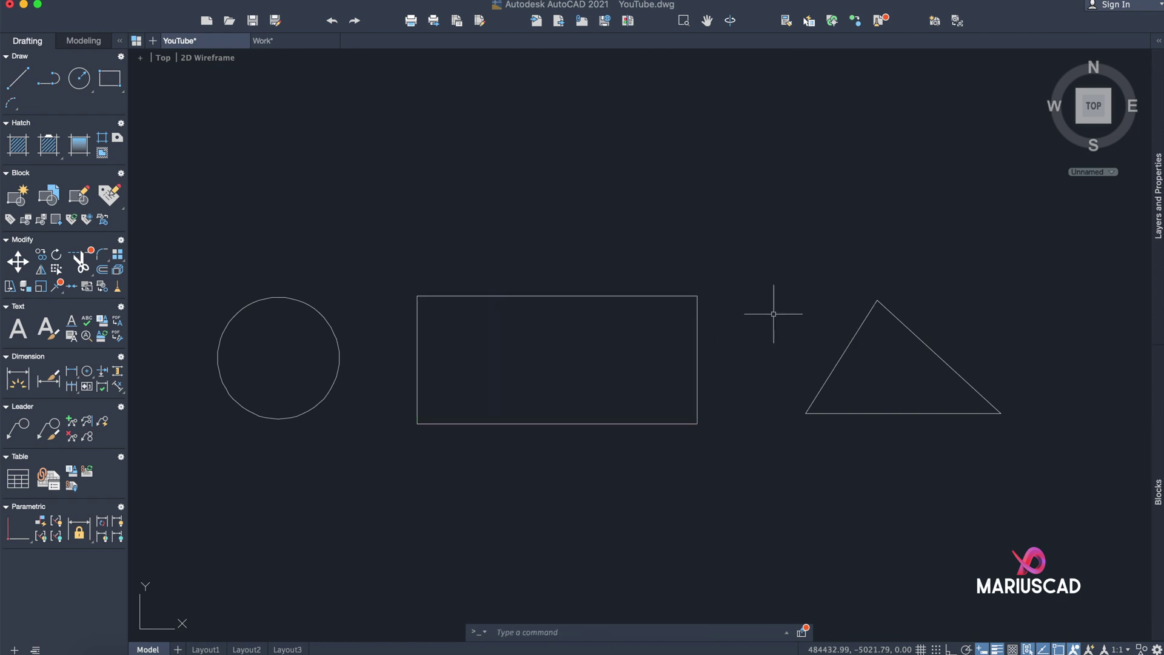
# Check the triangle by selecting its separate line edges, then clear the selection.
pyautogui.click(926, 344)
pyautogui.press('Escape')
pyautogui.write('area')
pyautogui.press('Return')
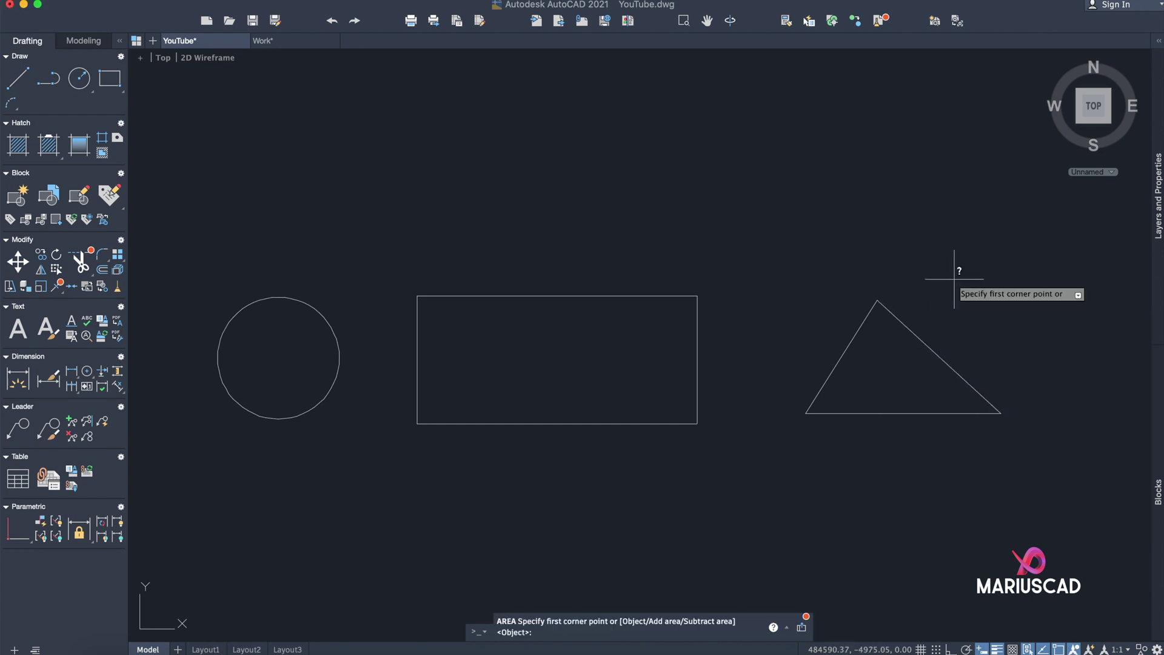
pyautogui.press('Escape')
pyautogui.click(859, 331)
pyautogui.click(902, 324)
pyautogui.click(897, 414)
pyautogui.press('Escape')
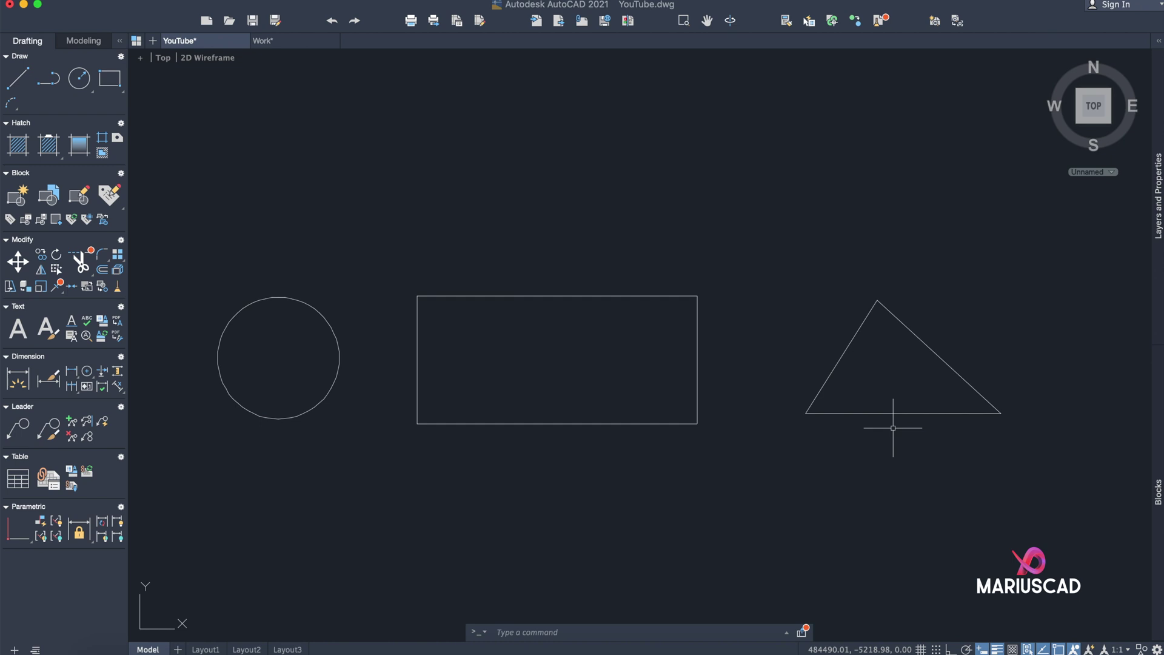
# Trace the triangle's apex and two base corners with AREA in Add mode.
pyautogui.write('area')
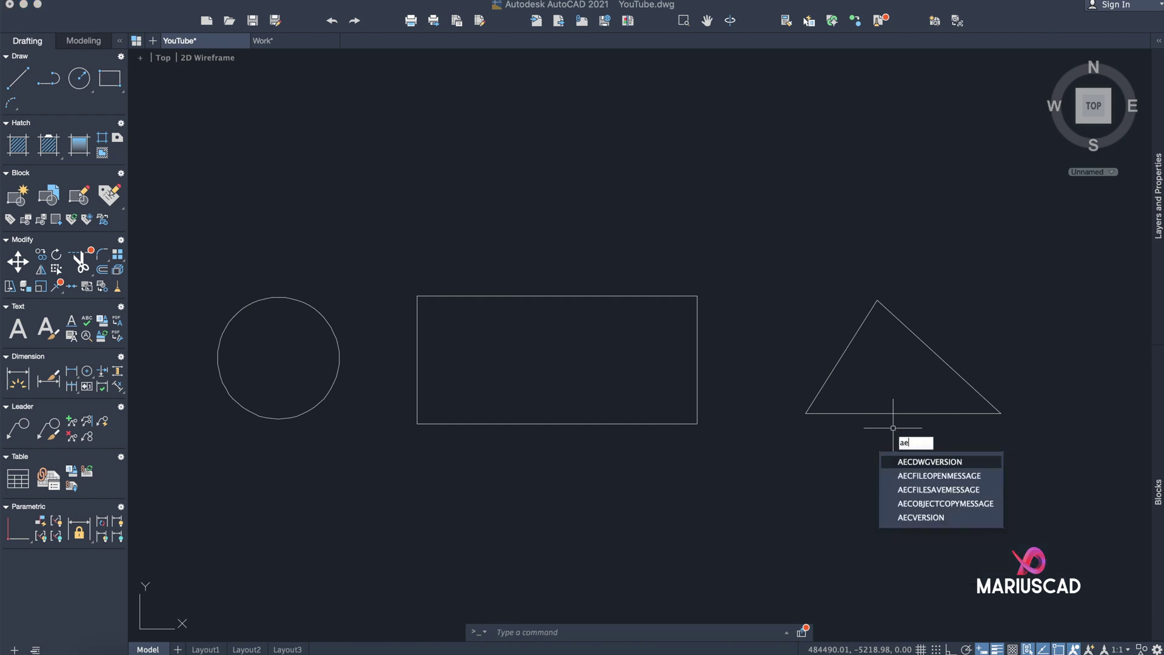
pyautogui.press('Return')
pyautogui.write('ad')
pyautogui.press('Return')
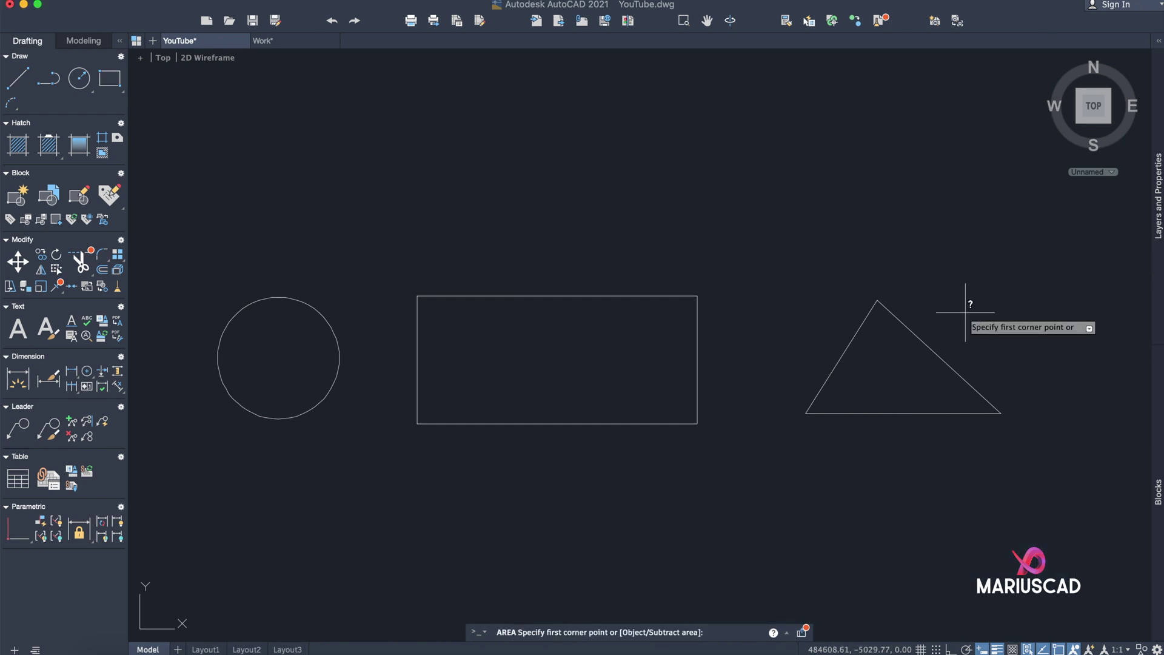
pyautogui.click(877, 301)
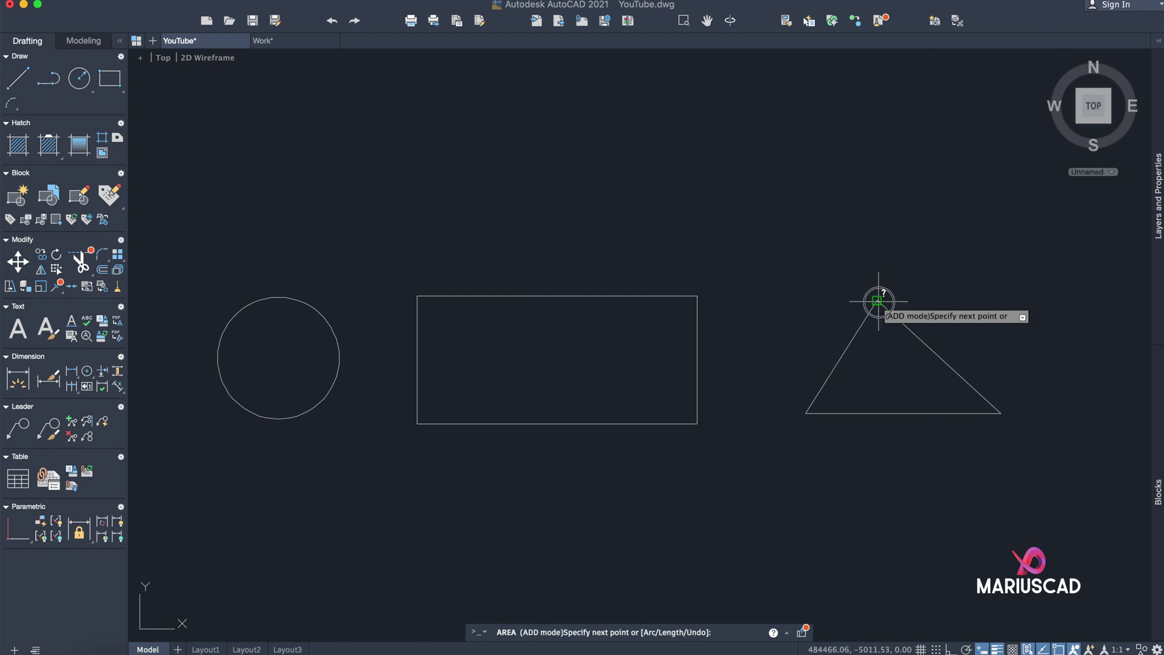
pyautogui.click(807, 414)
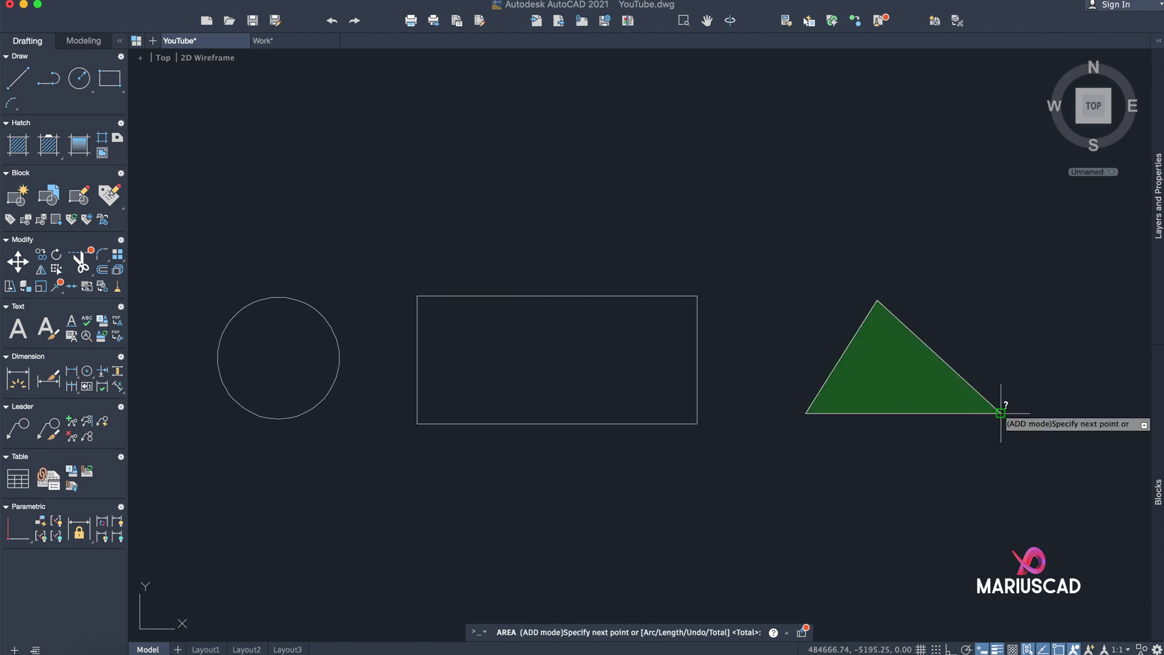
pyautogui.click(1001, 413)
pyautogui.press('Return')
pyautogui.press('Return')
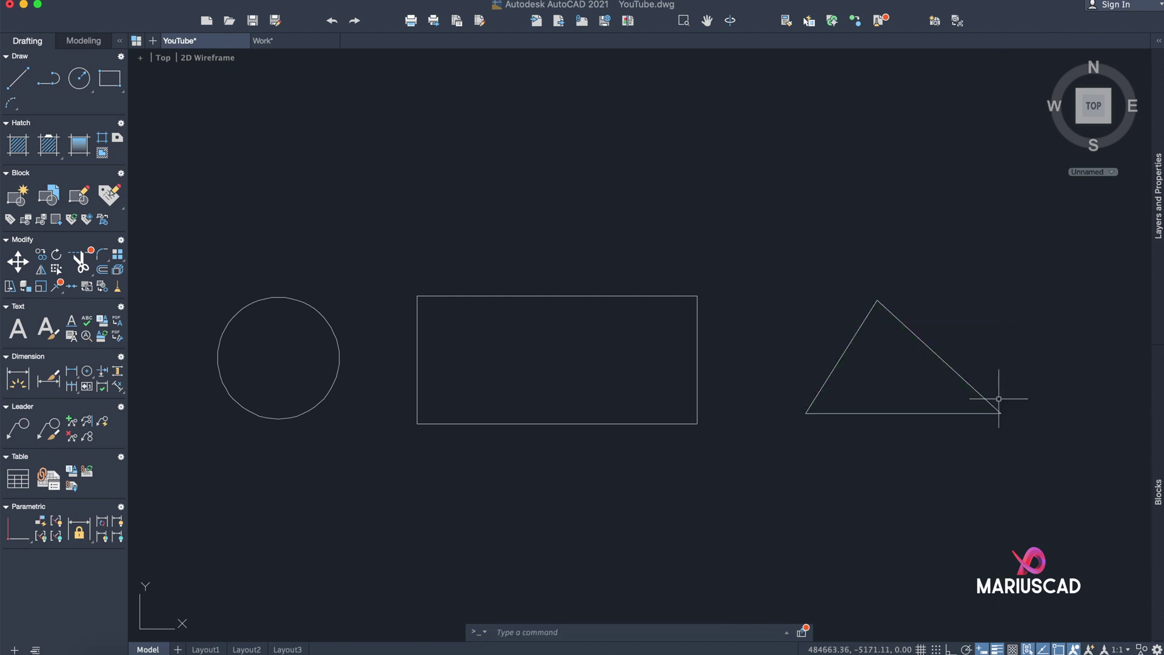
# Measure the triangle with MEASUREGEOM Area through its three corners: 29770.48, perimeter 815.46.
pyautogui.write('measu')
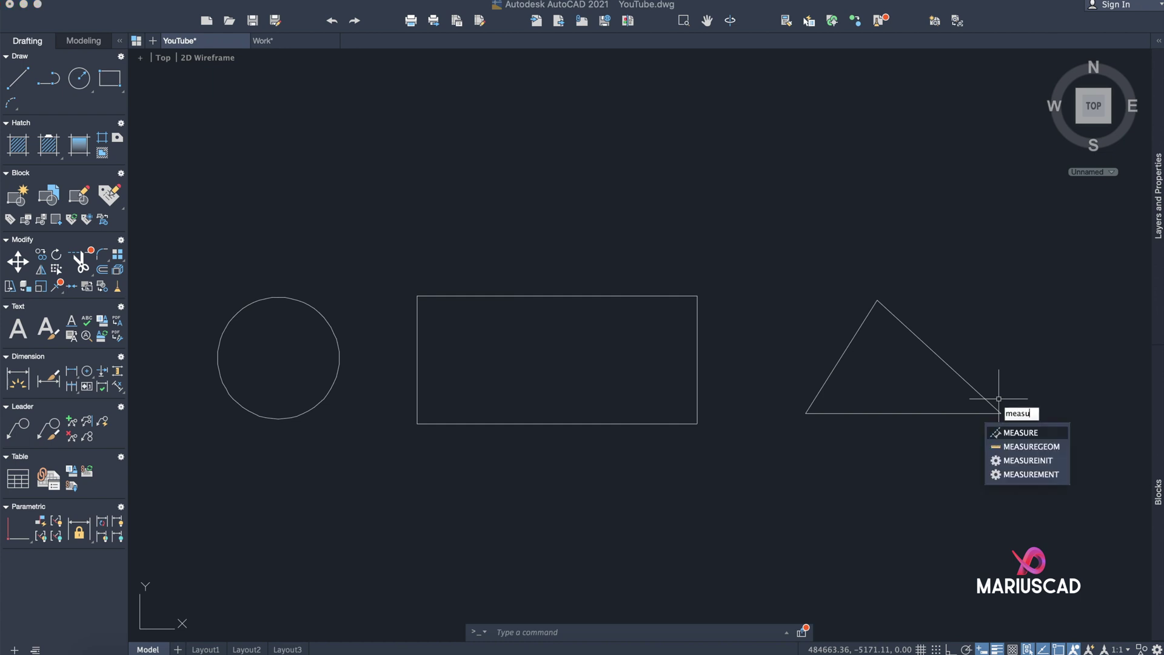
pyautogui.press('Return')
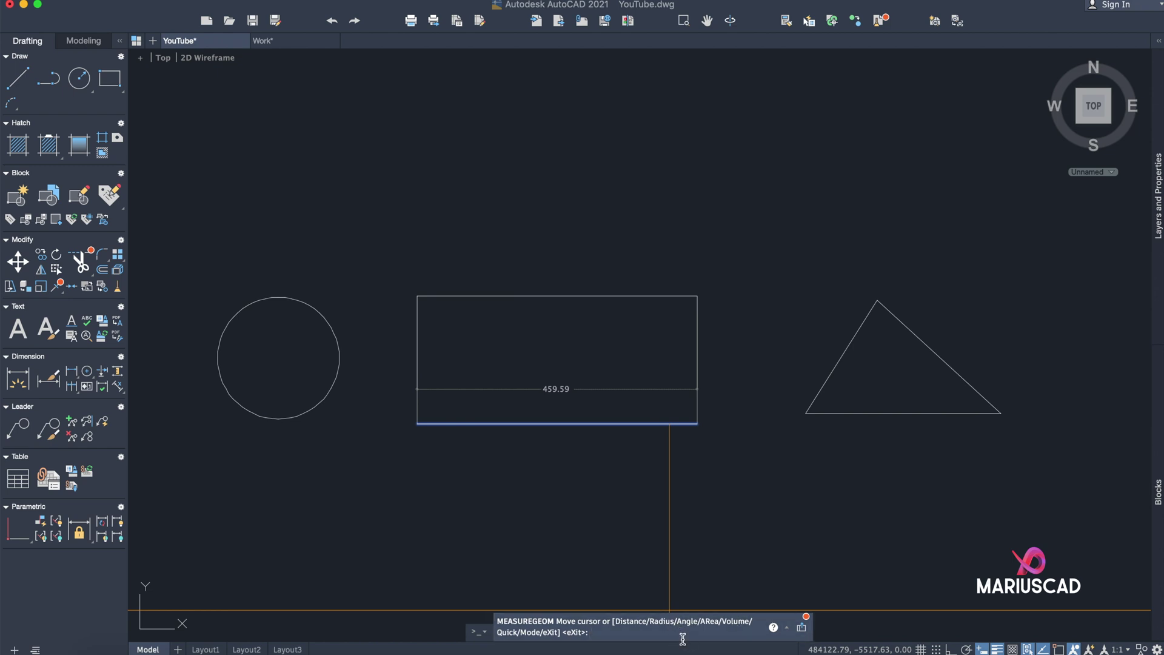
pyautogui.write('area')
pyautogui.press('Return')
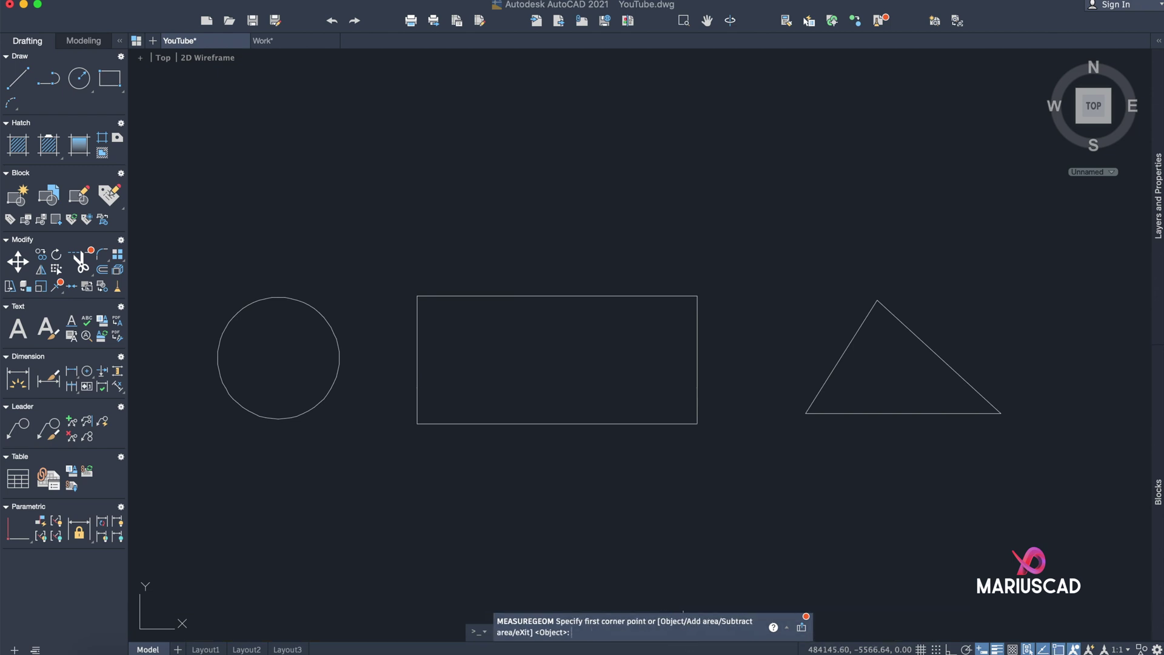
pyautogui.click(877, 300)
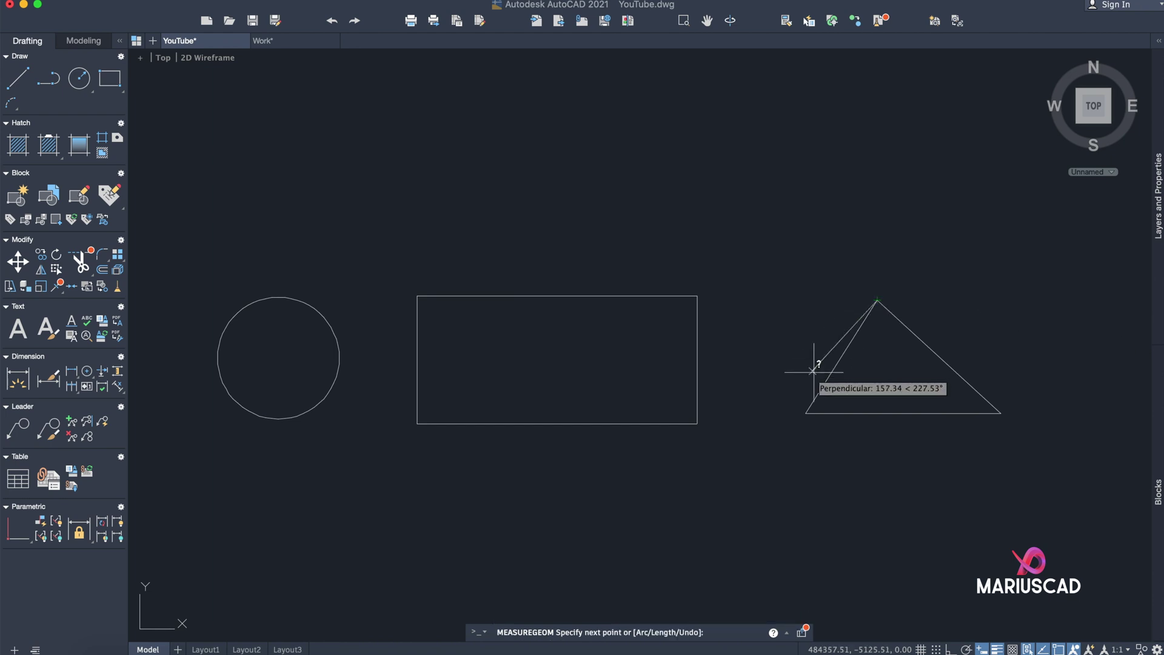
pyautogui.click(806, 414)
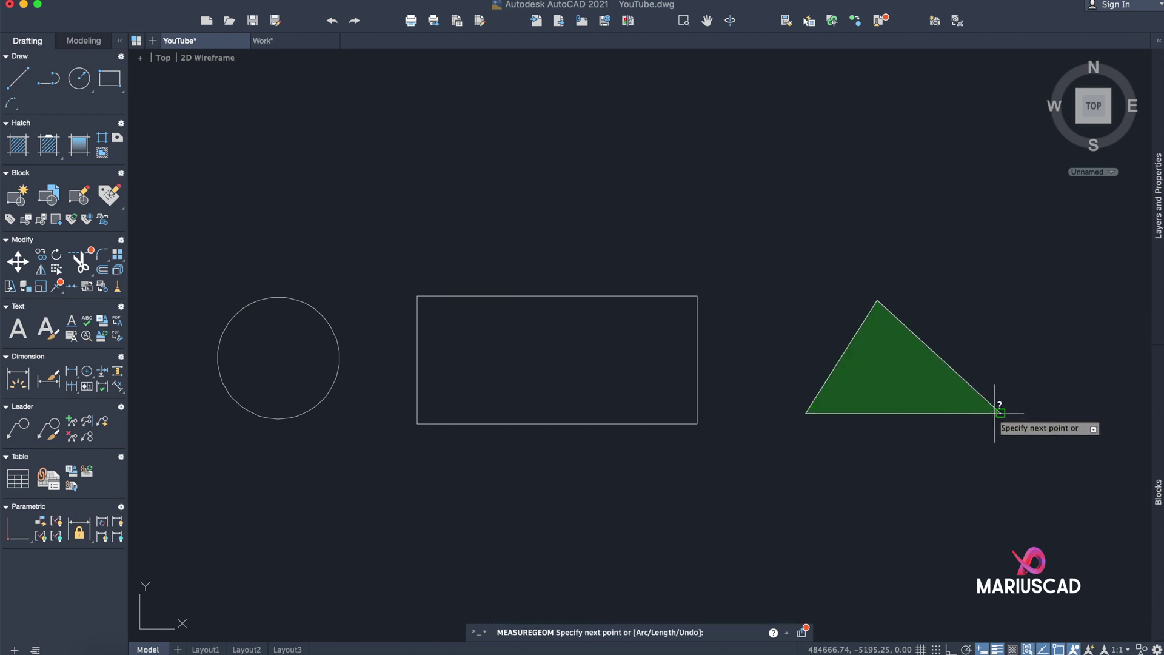
pyautogui.click(998, 414)
pyautogui.press('Return')
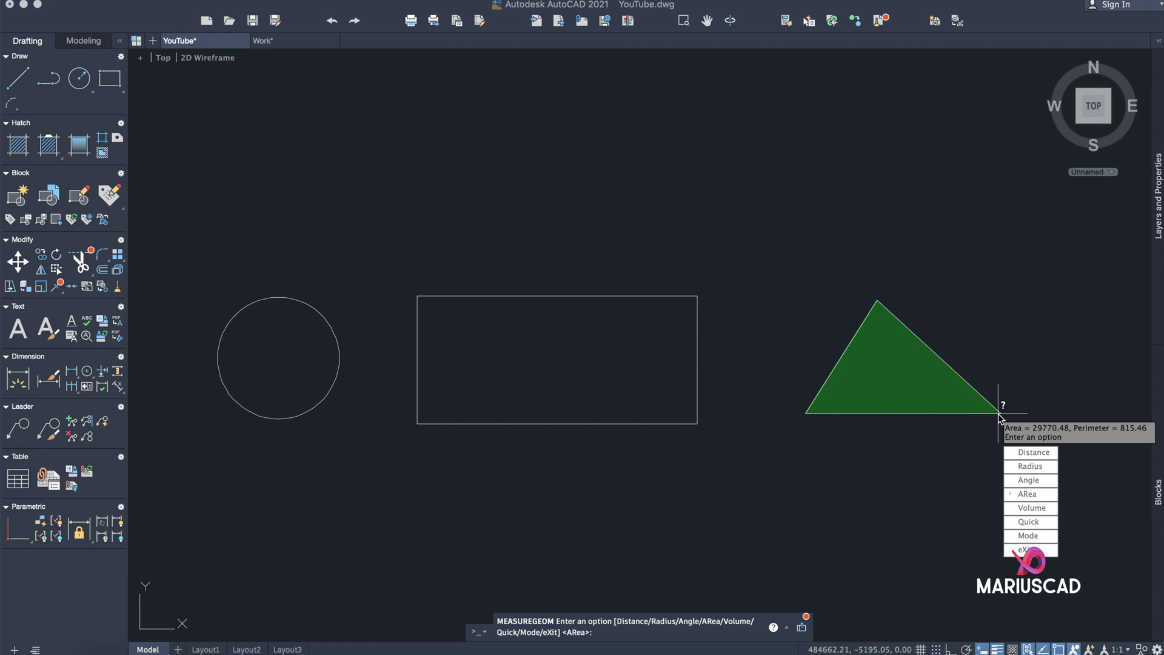
pyautogui.press('Escape')
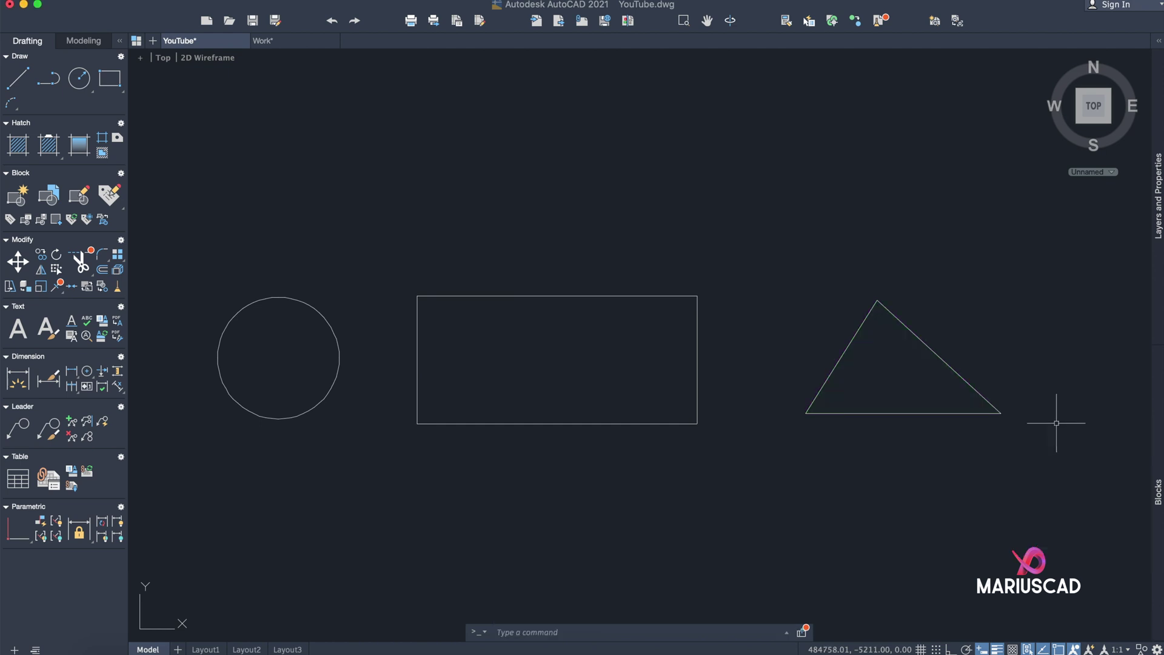
pyautogui.moveTo(777, 323); pyautogui.dragTo(796, 309, button='middle')
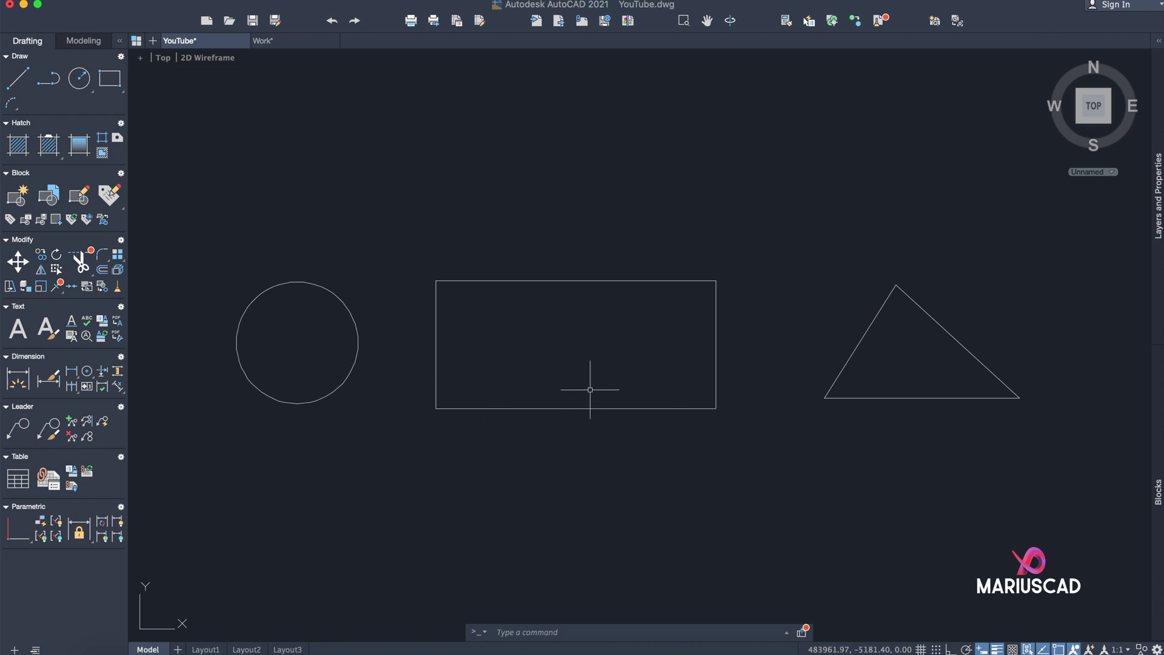
# Add the rectangle to an AREA running total by picking its corners, giving 96392.35.
pyautogui.write('AREA')
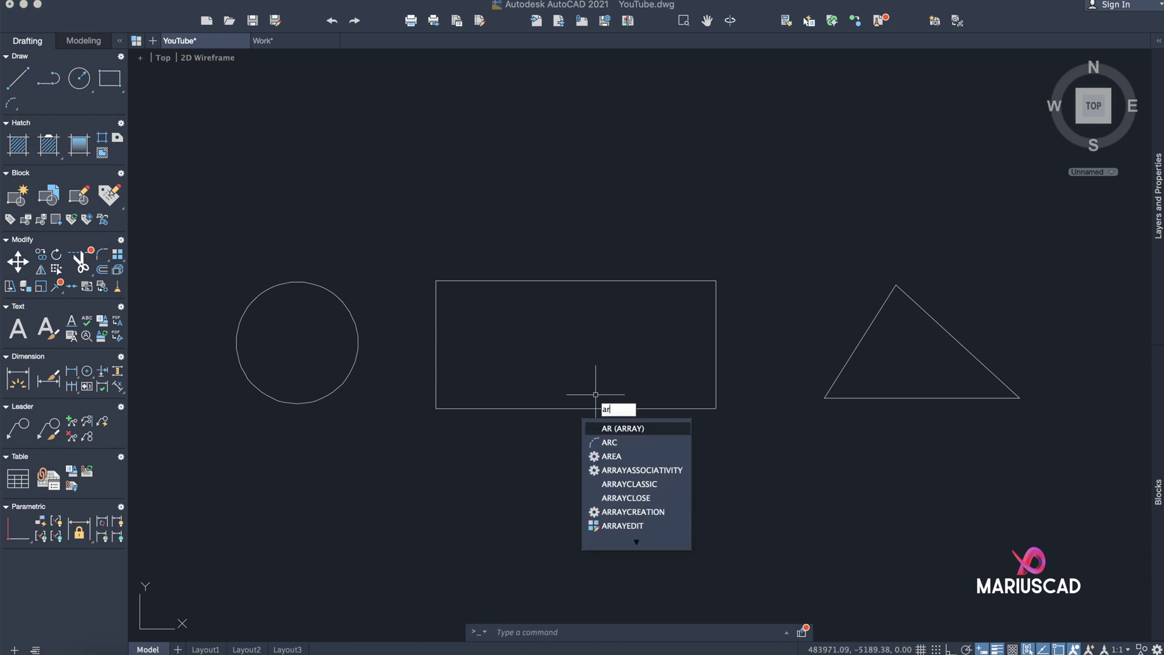
pyautogui.press('Return')
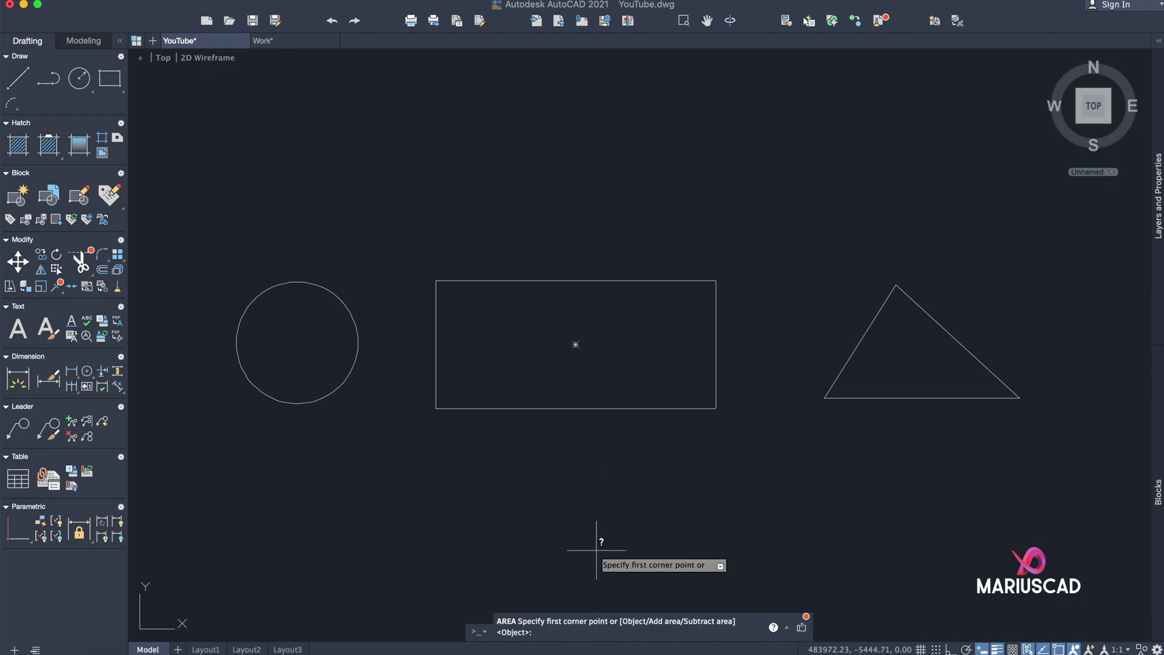
pyautogui.write('ad')
pyautogui.press('Return')
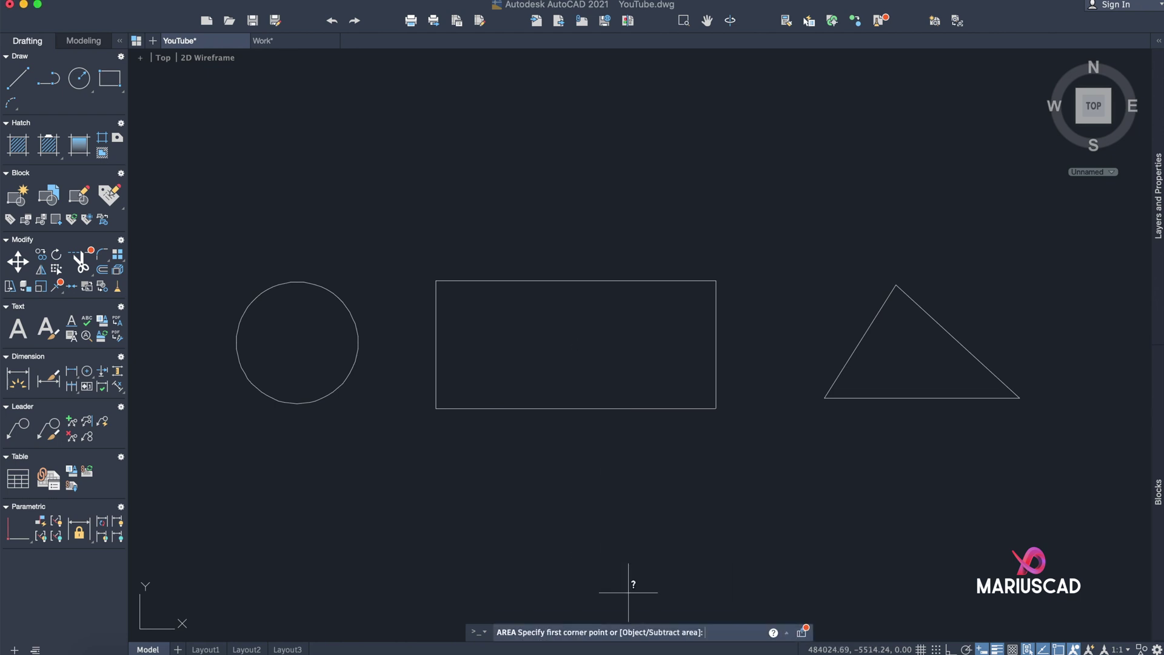
pyautogui.click(436, 280)
pyautogui.click(436, 408)
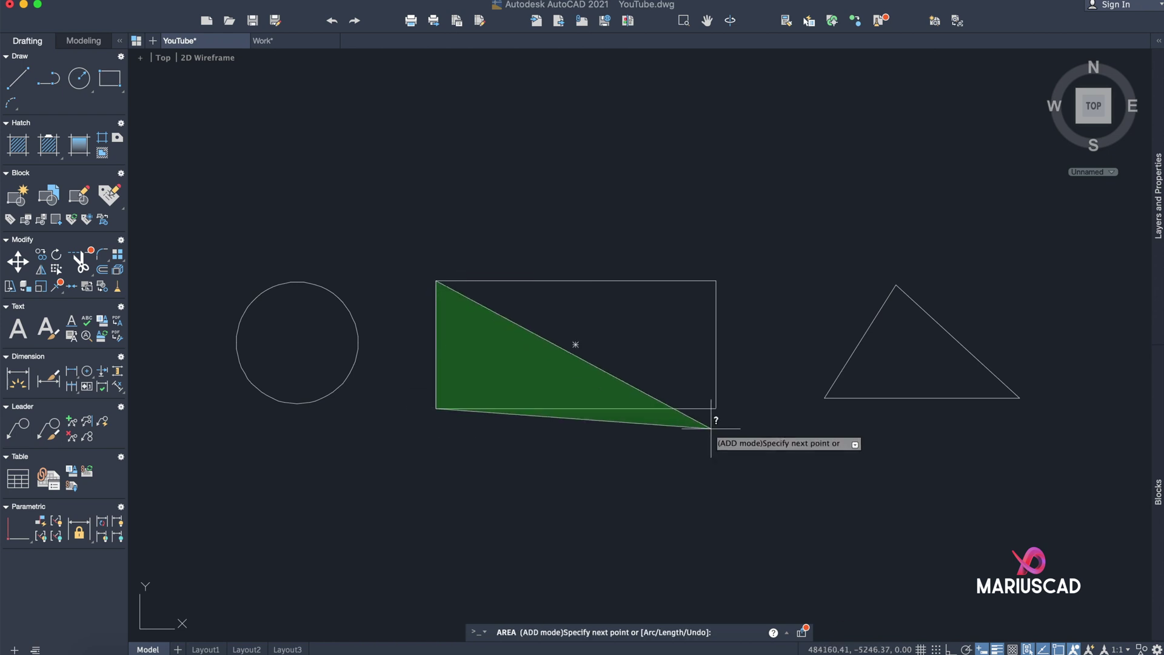
pyautogui.click(716, 408)
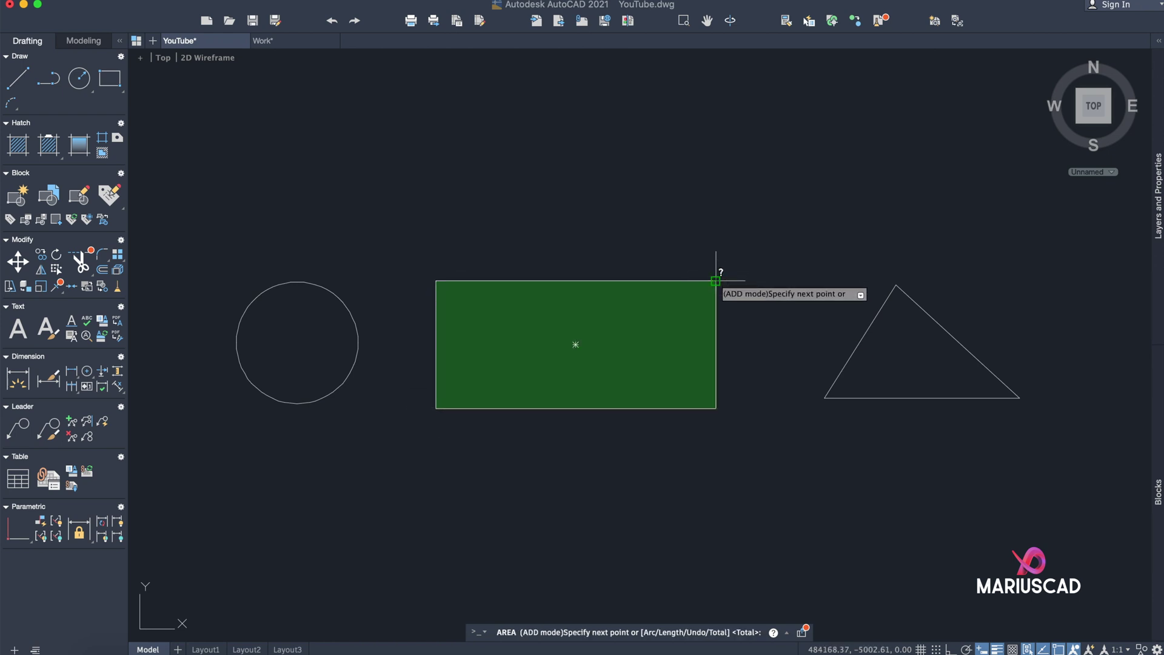
pyautogui.press('Return')
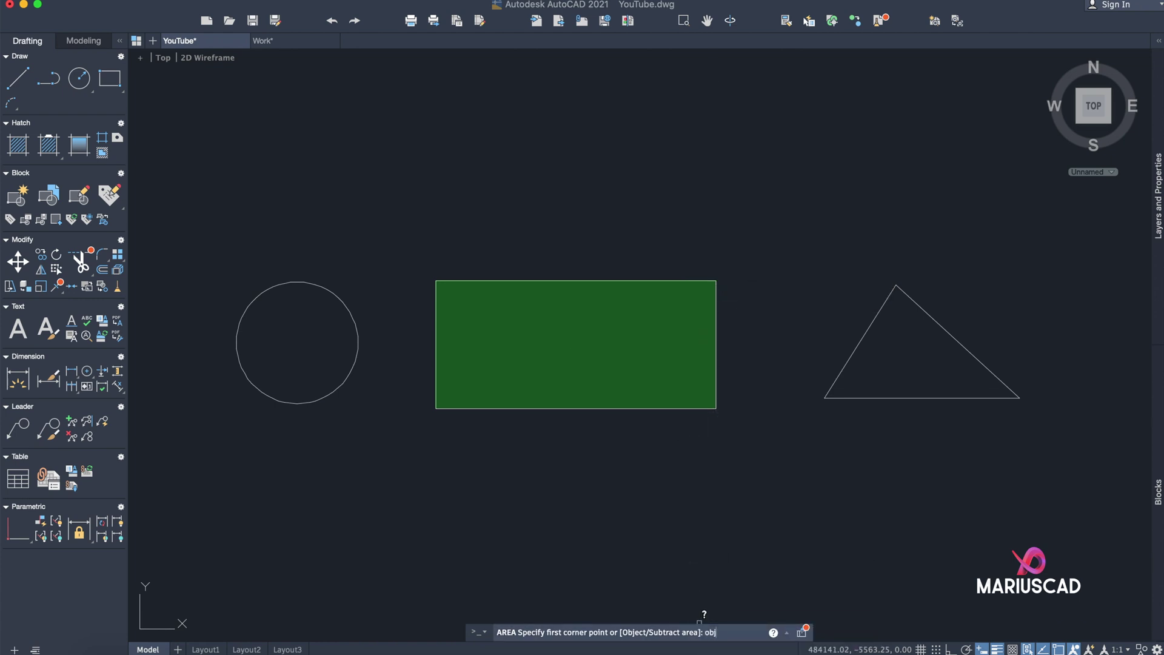
# Add the circle's 31415.93 as an object to the total, reaching 127808.28.
pyautogui.write('obj')
pyautogui.press('Return')
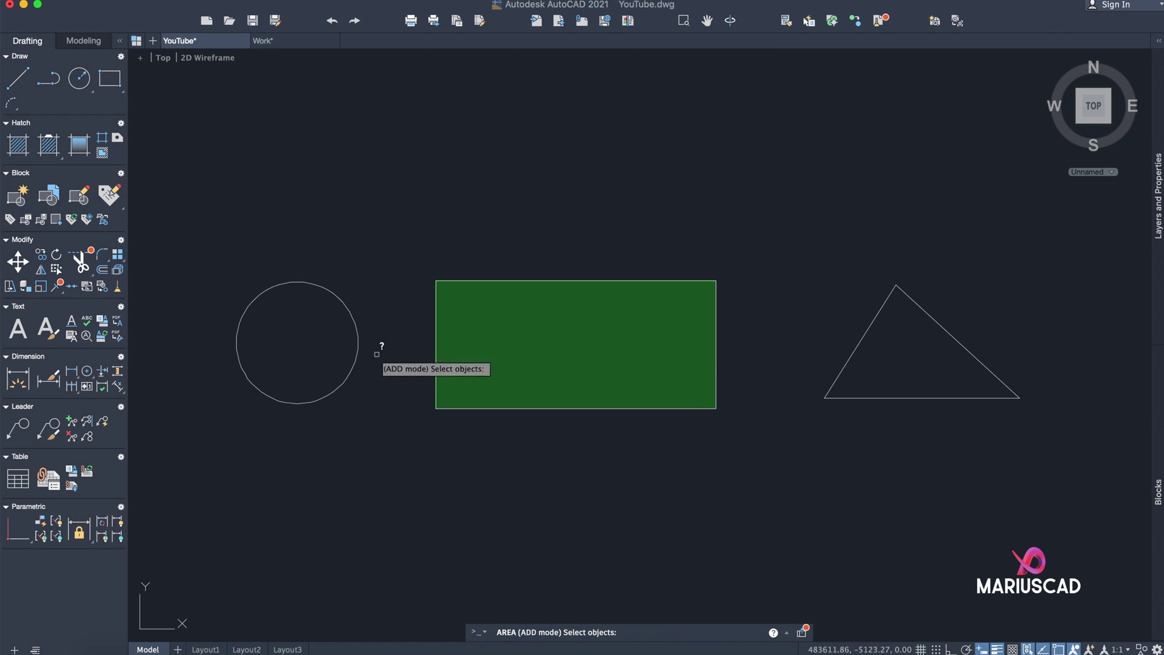
pyautogui.click(356, 349)
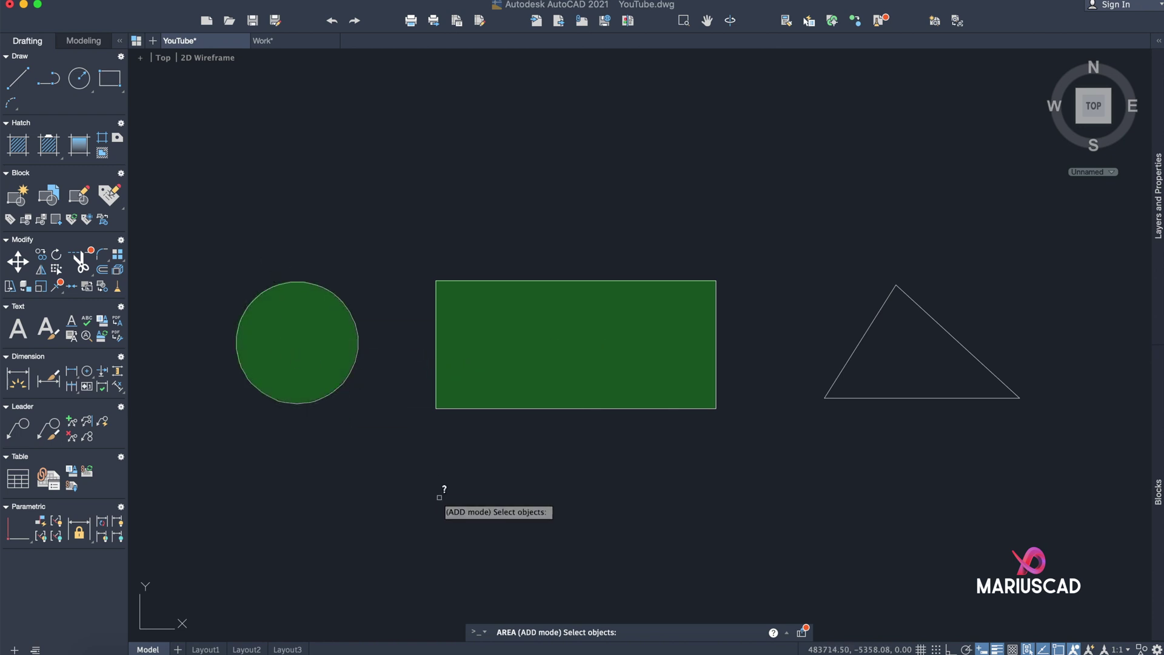
pyautogui.press('Return')
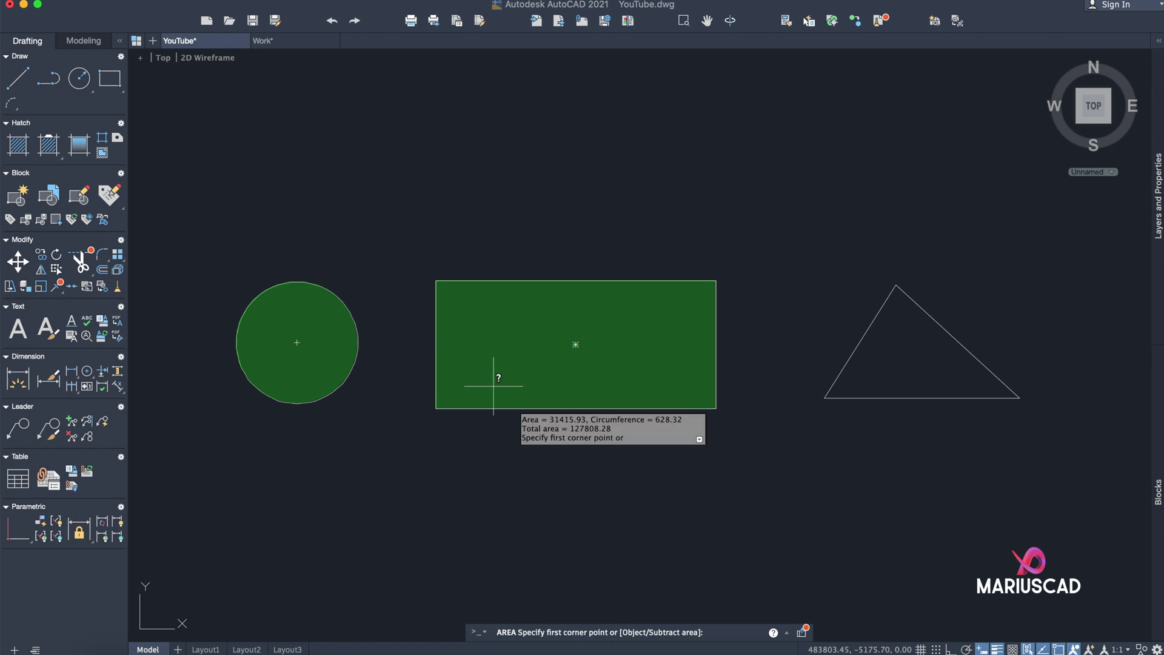
pyautogui.press('Escape')
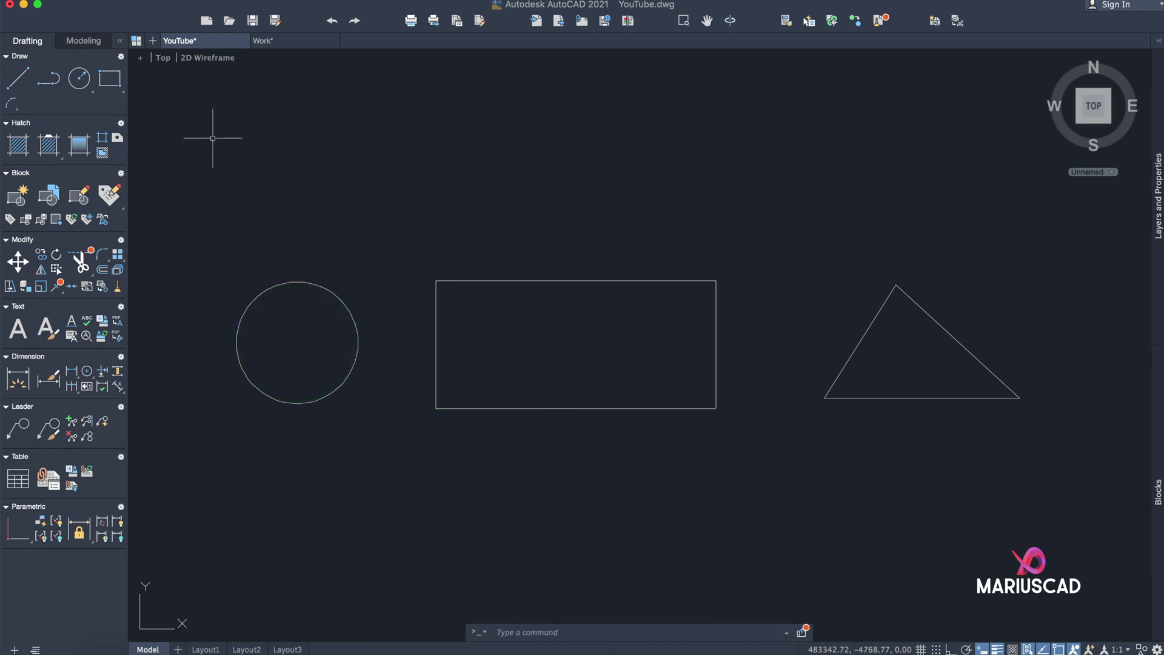
# Draw a smaller circle centred on the rectangle's centre point.
pyautogui.click(79, 78)
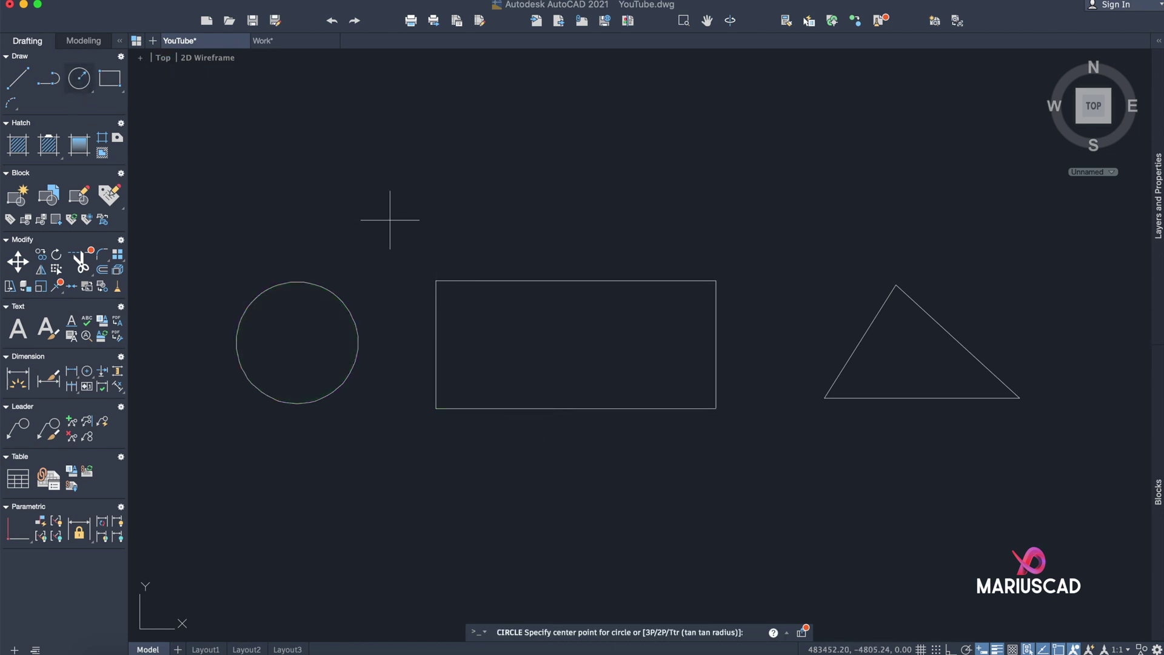
pyautogui.click(576, 344)
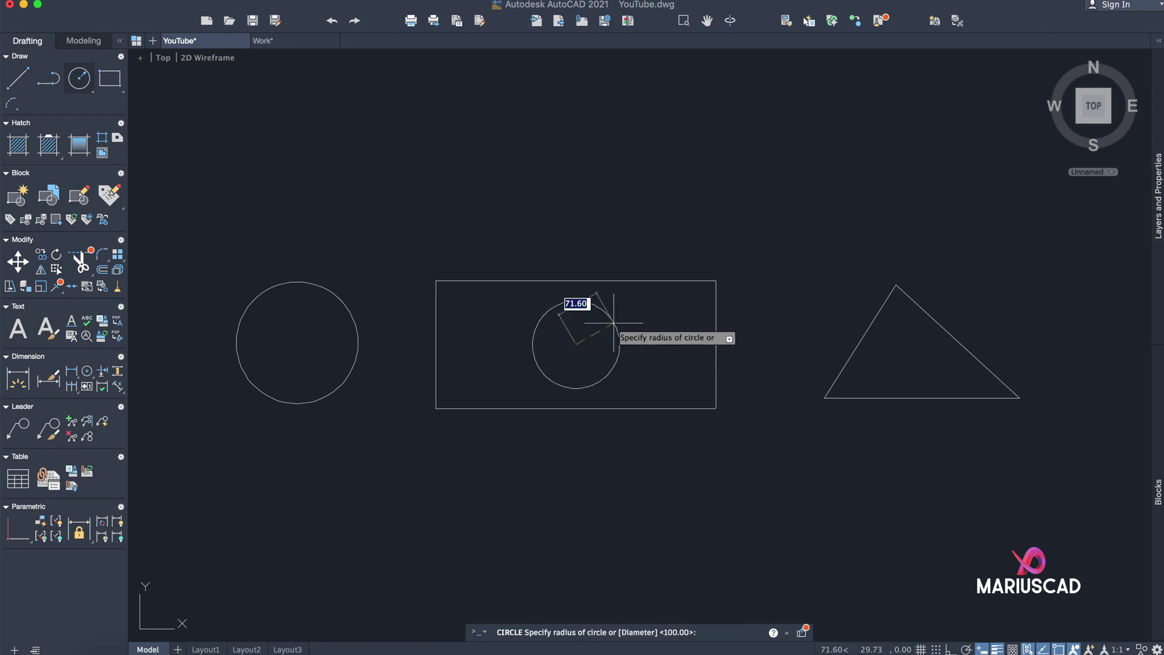
pyautogui.click(602, 319)
pyautogui.moveTo(649, 355); pyautogui.dragTo(644, 361, button='middle')
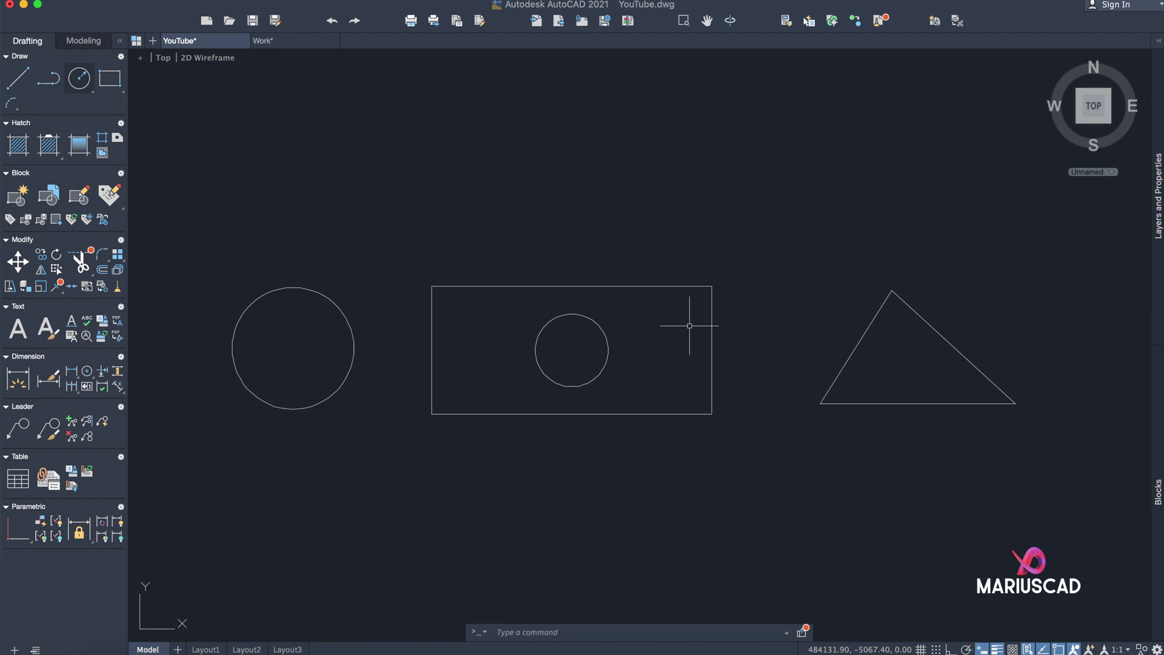
# Hatch the region between the rectangle and the inner circle.
pyautogui.write('hatch')
pyautogui.press('Return')
pyautogui.click(649, 337)
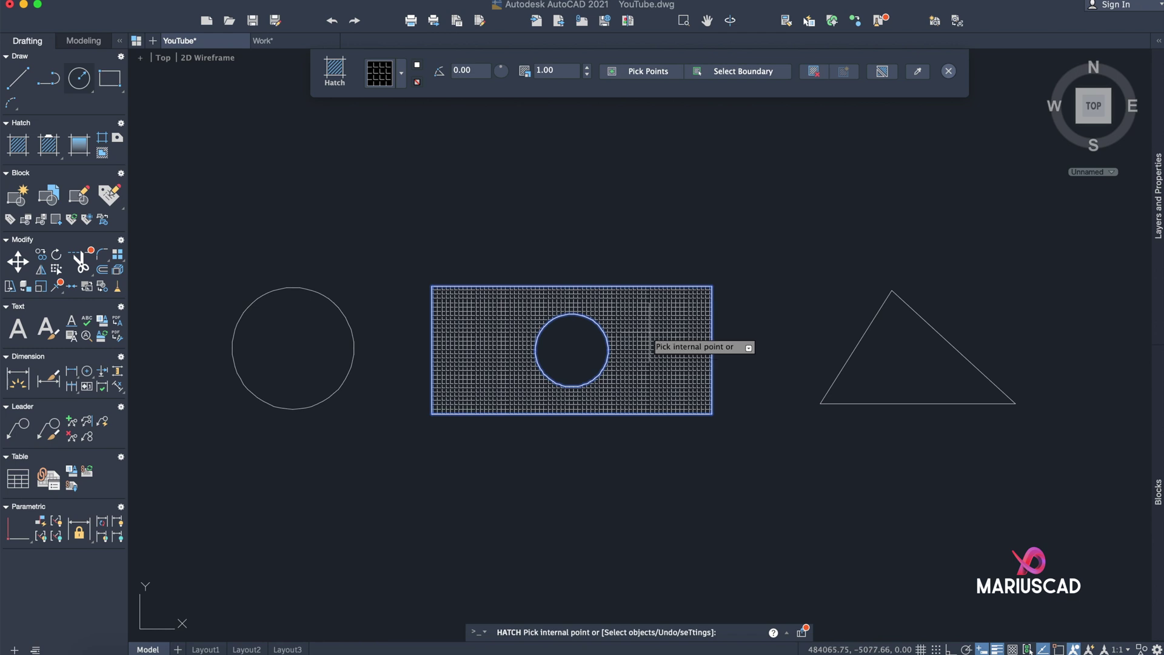
pyautogui.press('Return')
# Read the hatch's area of 85186.27 in the Properties palette.
pyautogui.scroll(2, 650, 339)
pyautogui.click(650, 342)
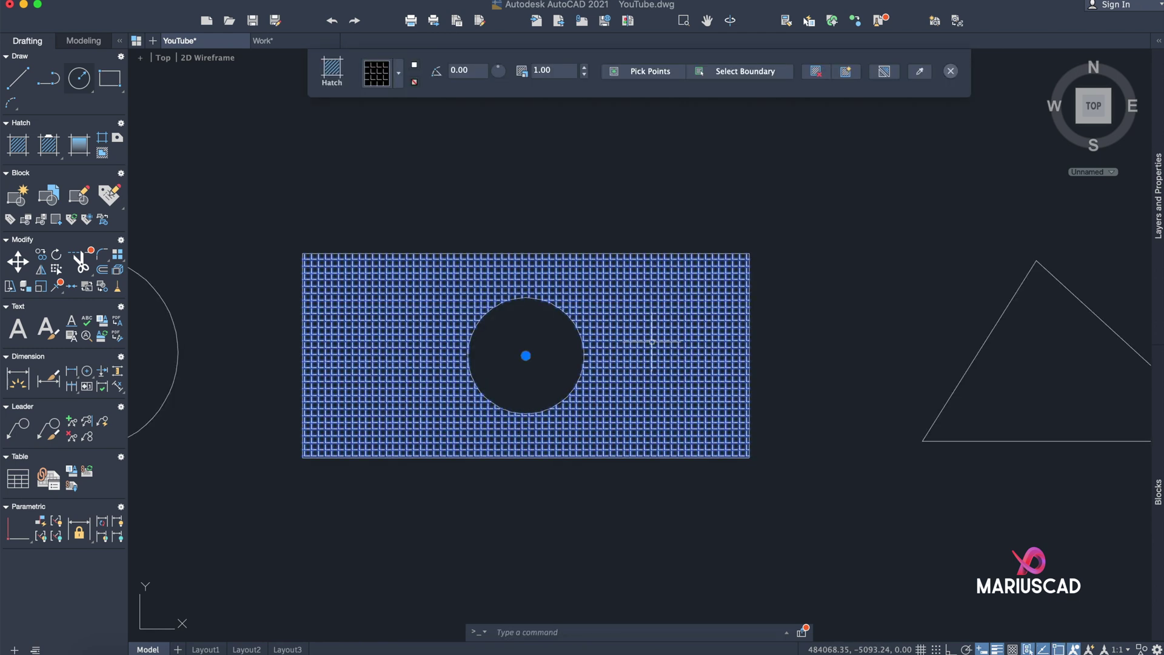
pyautogui.rightClick(652, 341)
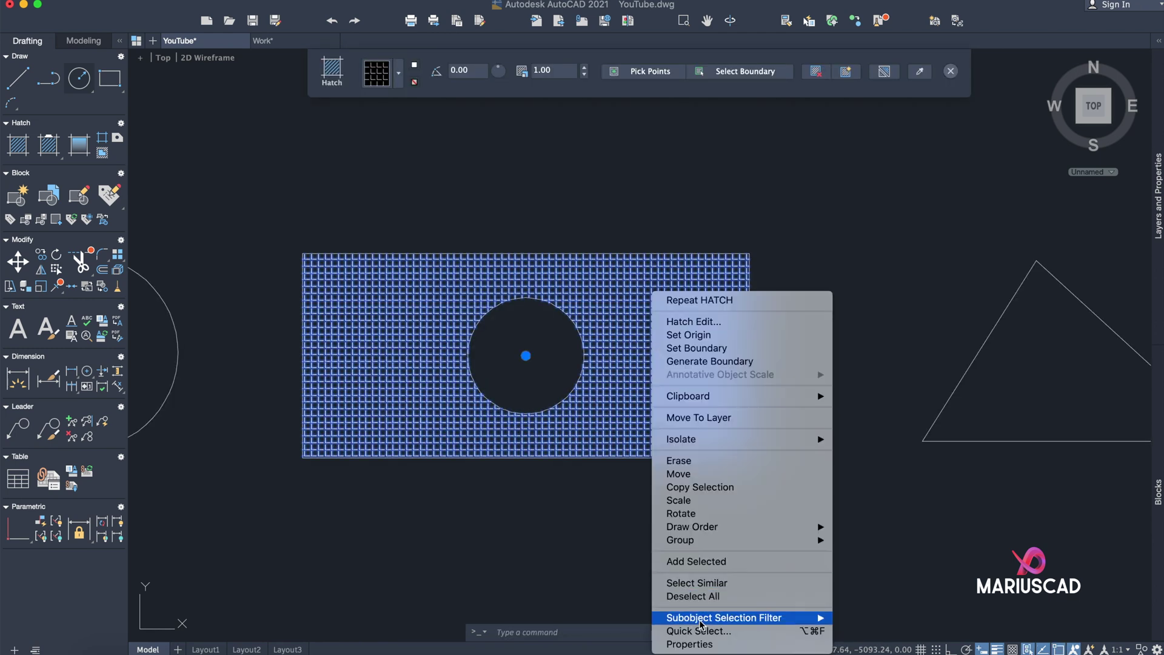
pyautogui.click(705, 645)
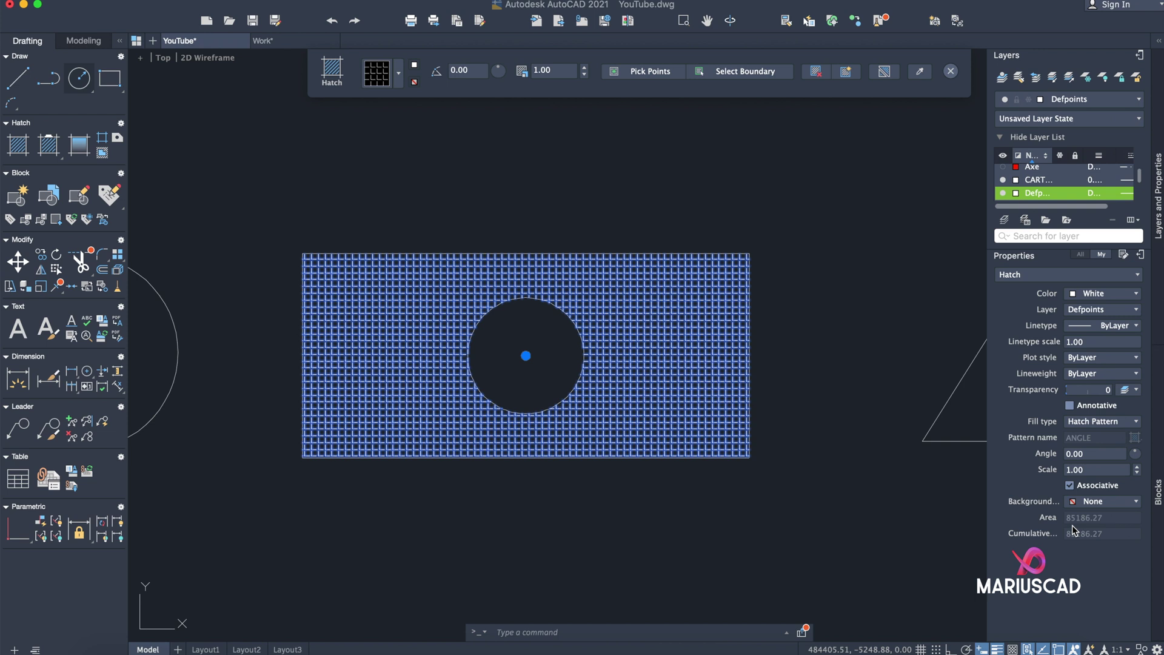
pyautogui.click(1158, 194)
pyautogui.press('Escape')
pyautogui.click(653, 385)
# Delete the hatch and collapse the palette to widen the drawing view.
pyautogui.press('Delete')
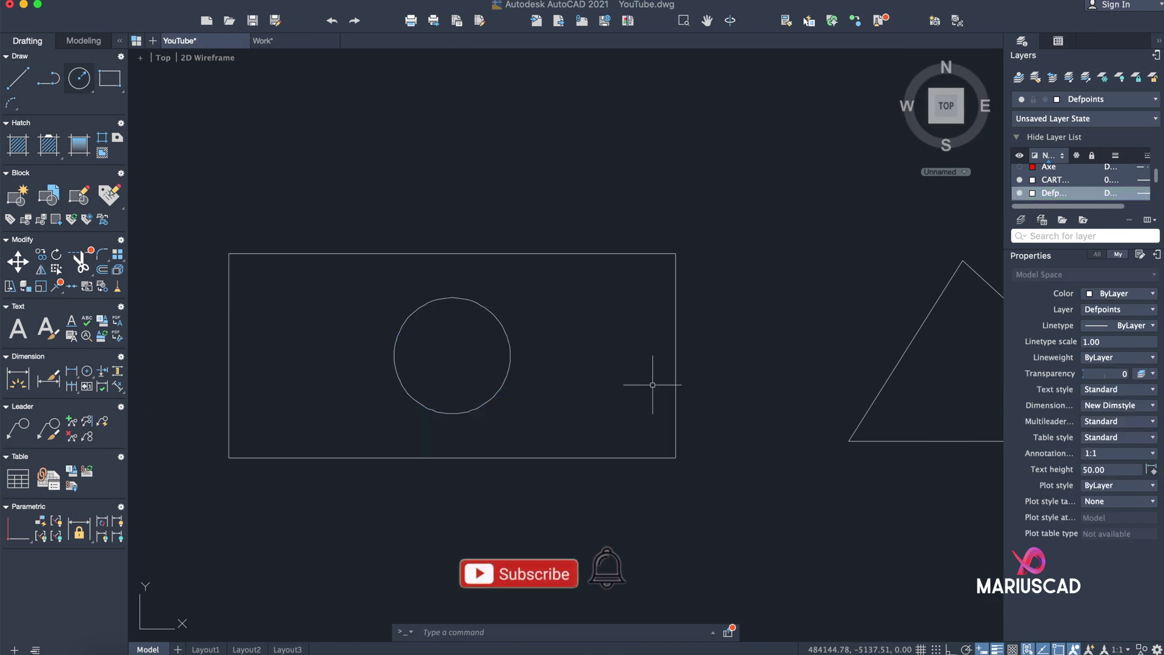
pyautogui.moveTo(799, 357); pyautogui.dragTo(870, 362, button='middle')
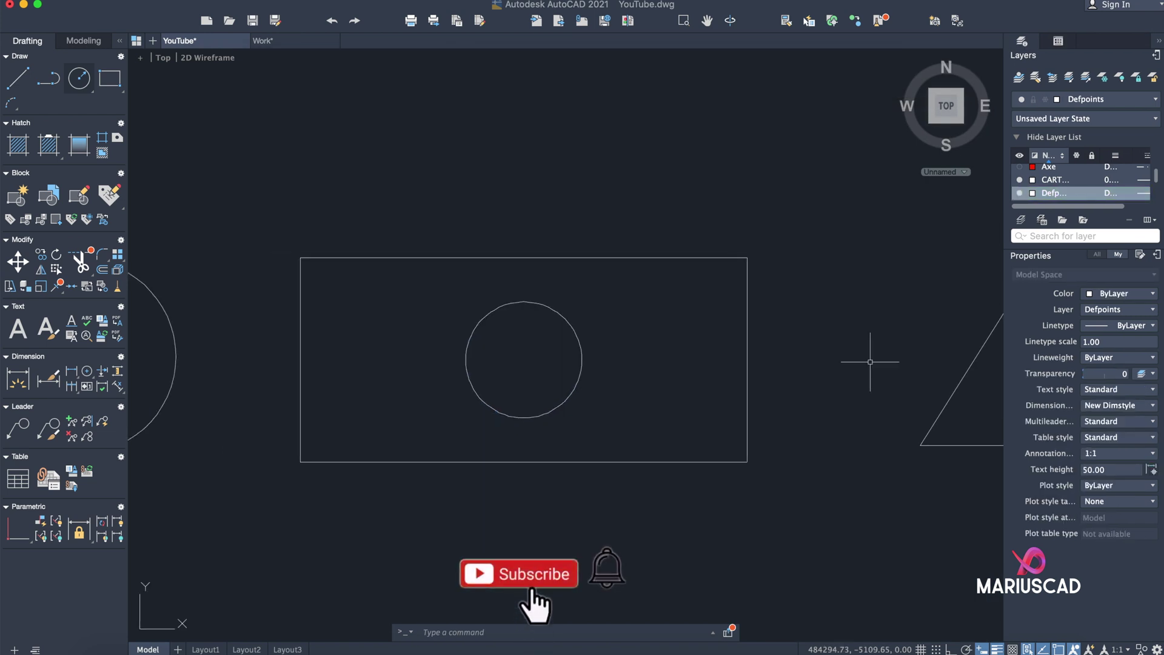
pyautogui.click(1159, 41)
# Trace the rectangle's four corners in AREA Add mode: 96392.35, perimeter 1338.65.
pyautogui.write('area')
pyautogui.press('Return')
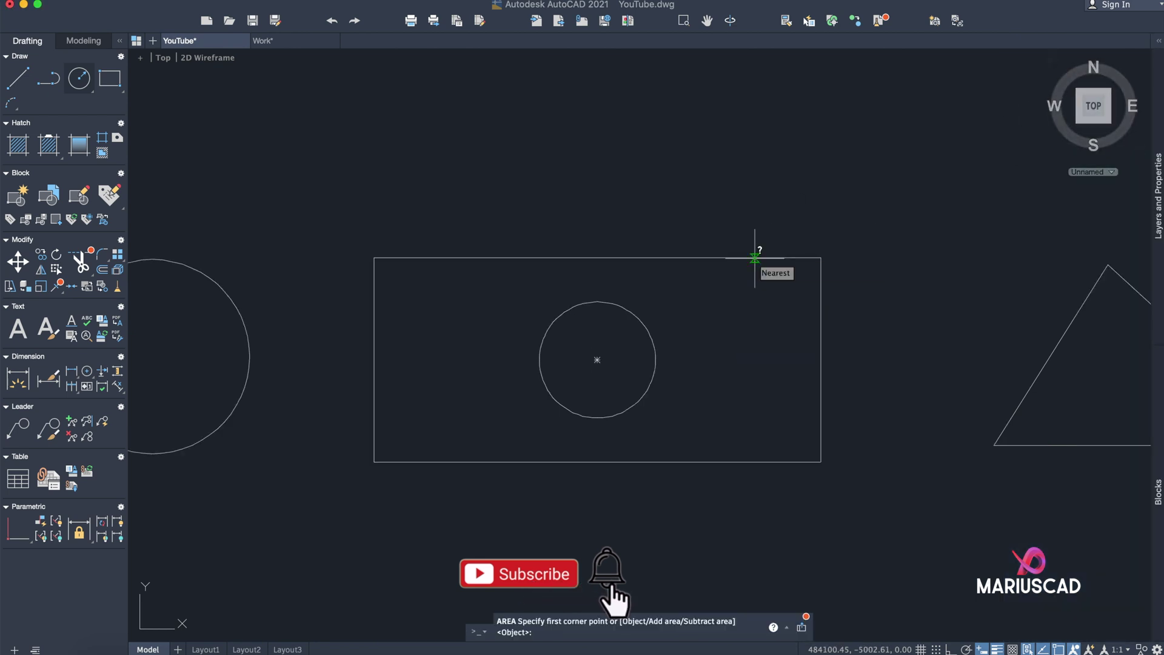
pyautogui.write('add')
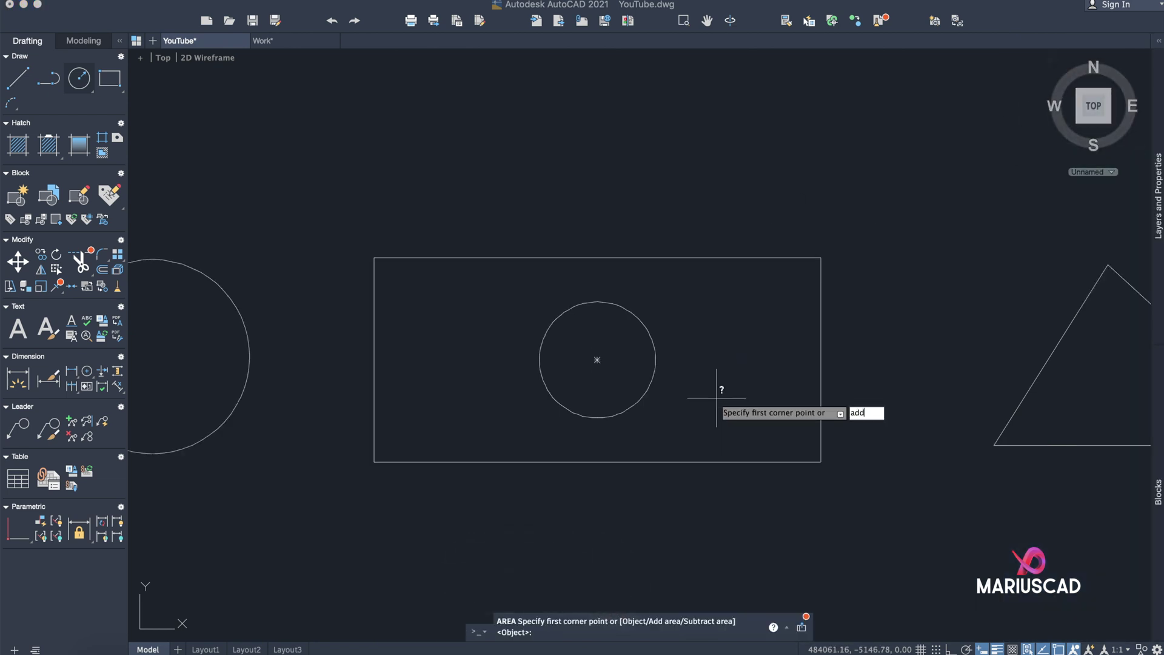
pyautogui.press('Return')
pyautogui.click(374, 258)
pyautogui.click(374, 461)
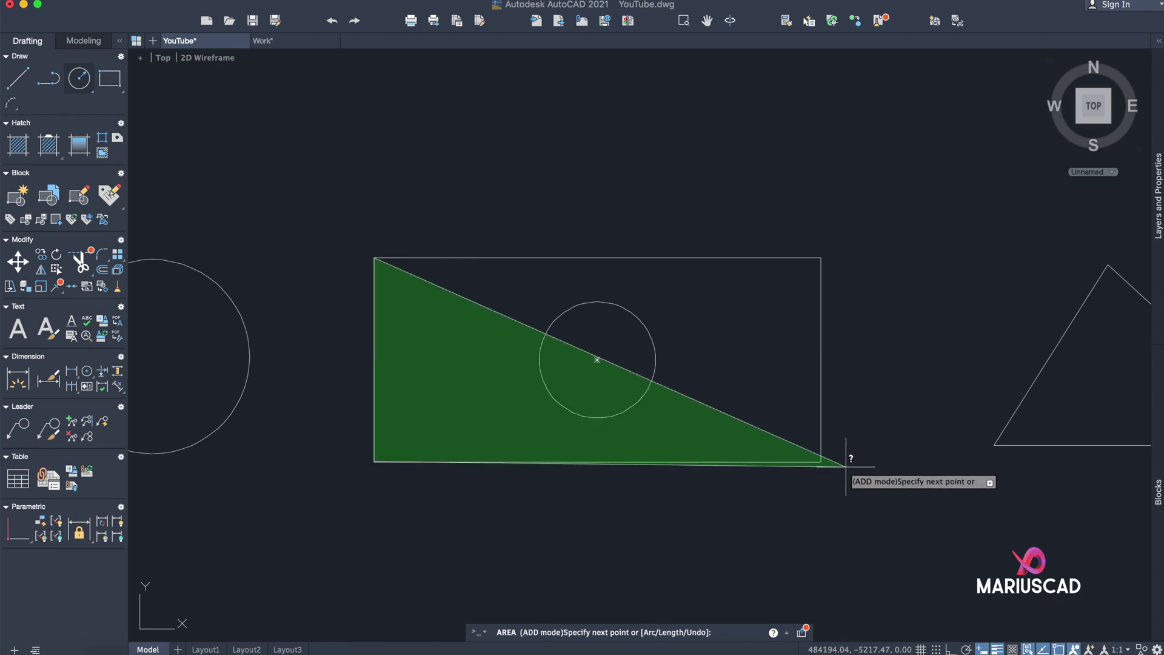
pyautogui.click(821, 462)
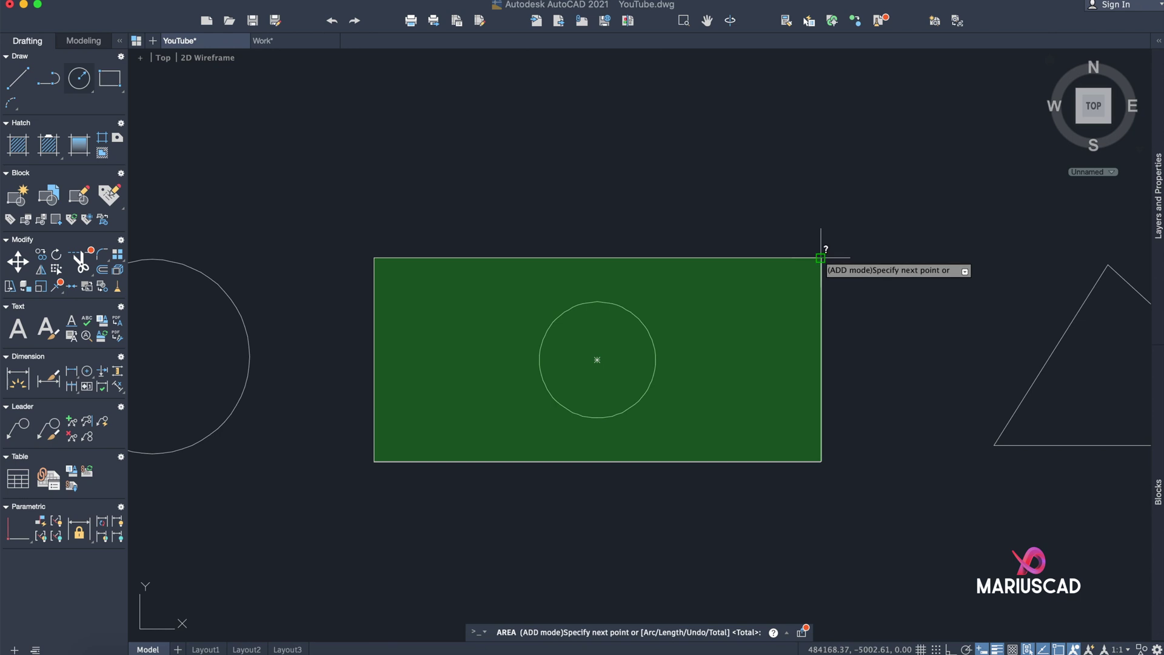
pyautogui.click(820, 258)
pyautogui.press('Return')
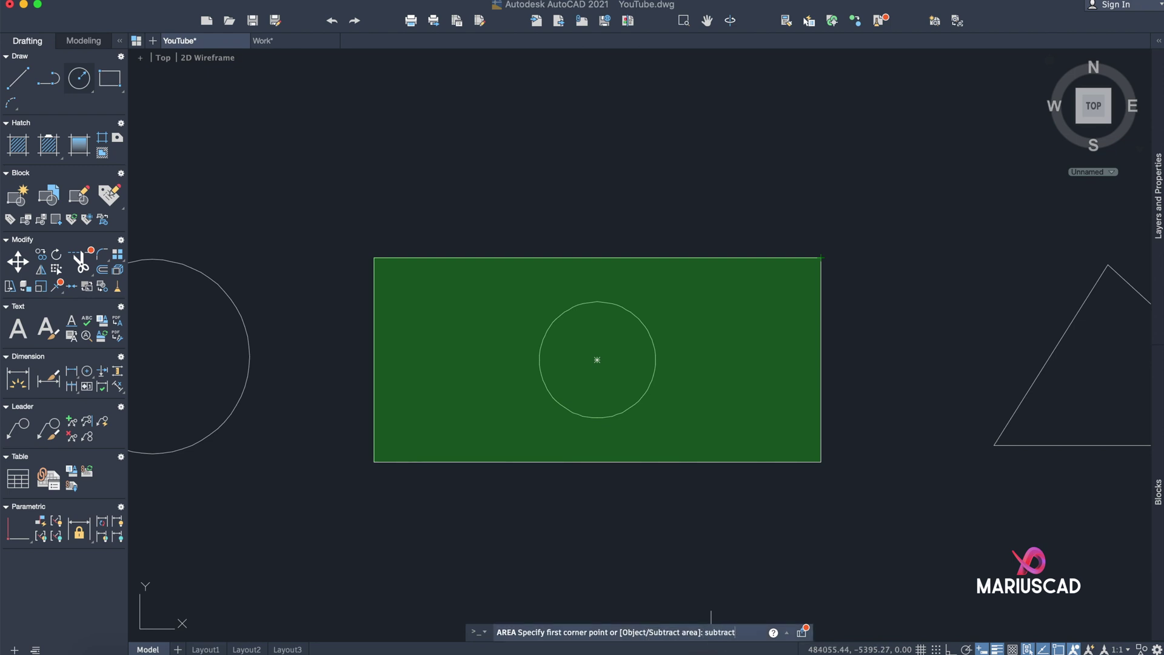
# Subtract the inner circle's 11206.08 area from the rectangle, leaving a total of 85186.27.
pyautogui.press('Return')
pyautogui.write('obj')
pyautogui.press('Return')
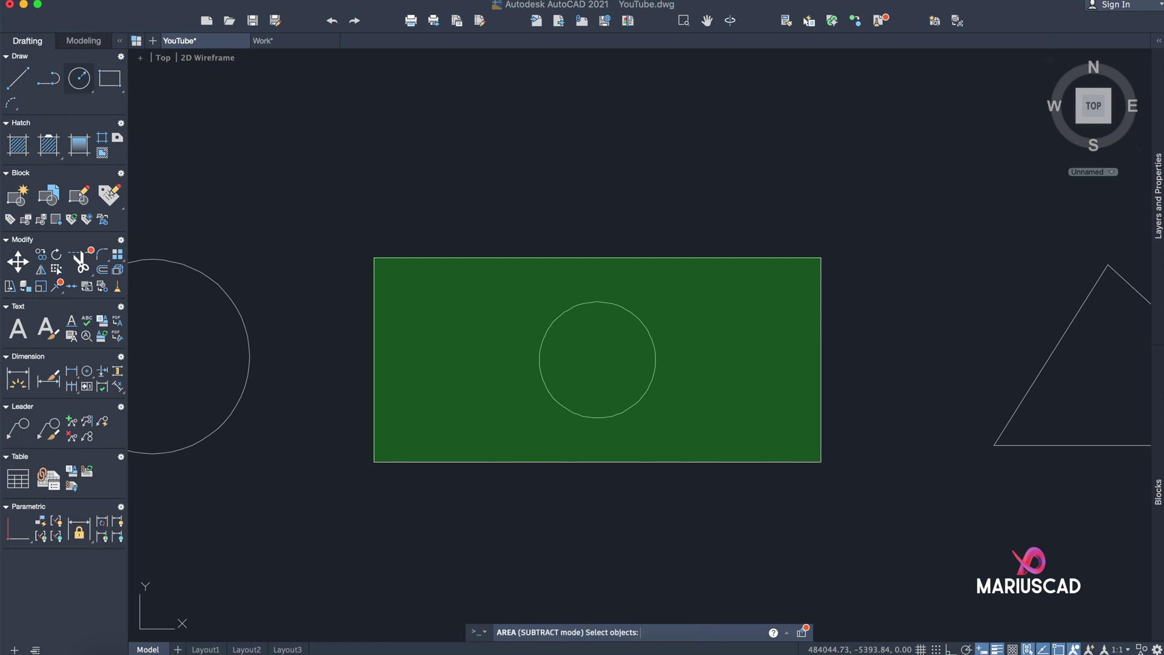
pyautogui.click(651, 390)
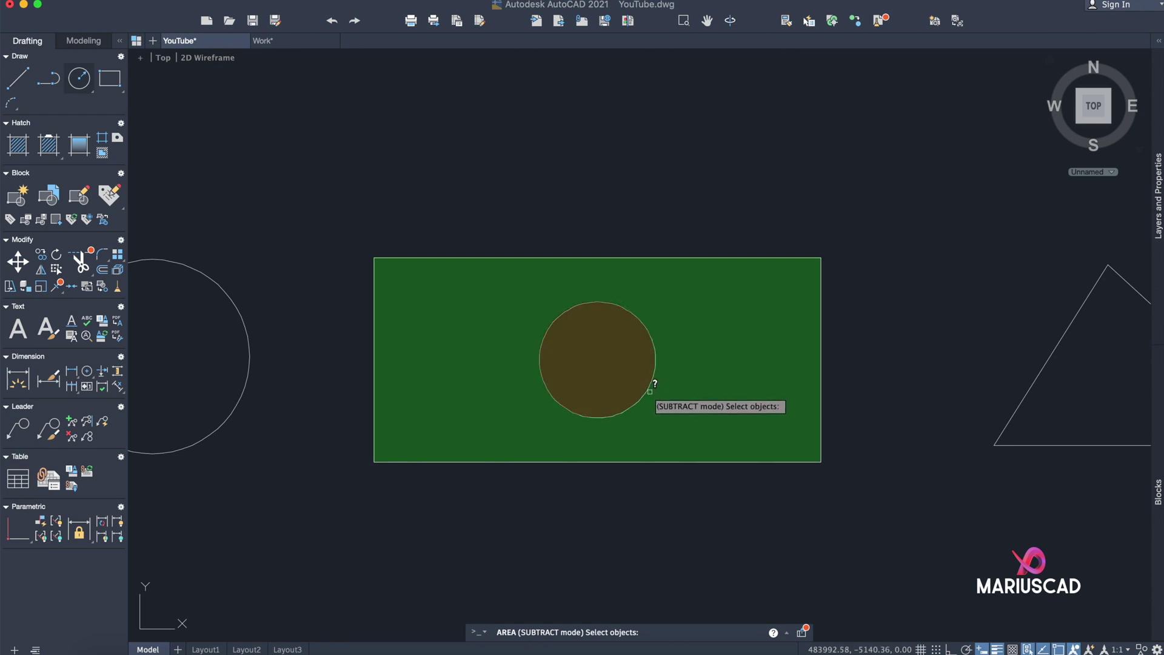
pyautogui.moveTo(650, 390); pyautogui.dragTo(736, 416, button='middle')
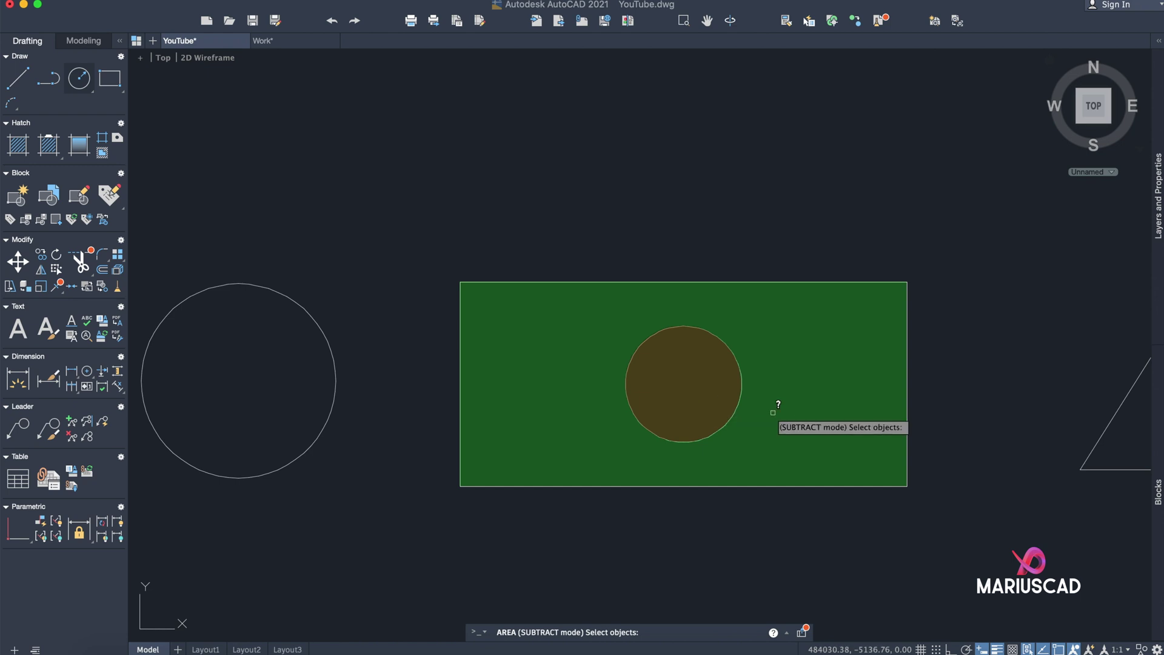
pyautogui.press('Return')
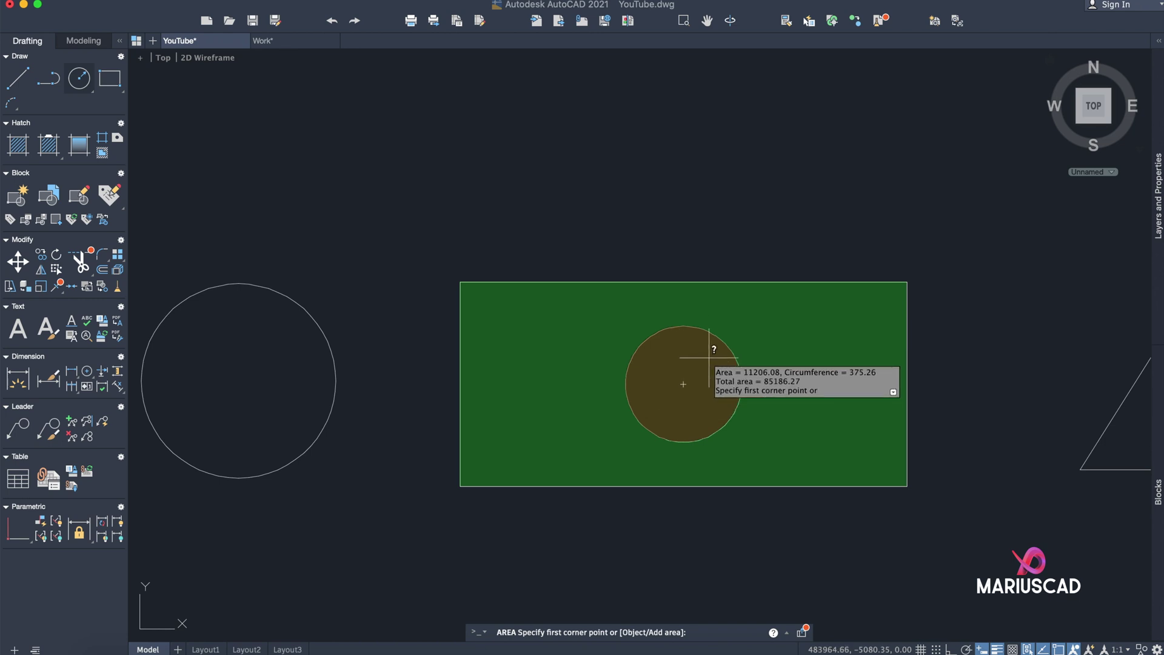
pyautogui.press('Return')
pyautogui.scroll(-3, 709, 358)
# Erase the inner circle and the triangle from the drawing.
pyautogui.click(686, 393)
pyautogui.click(637, 376)
pyautogui.press('Delete')
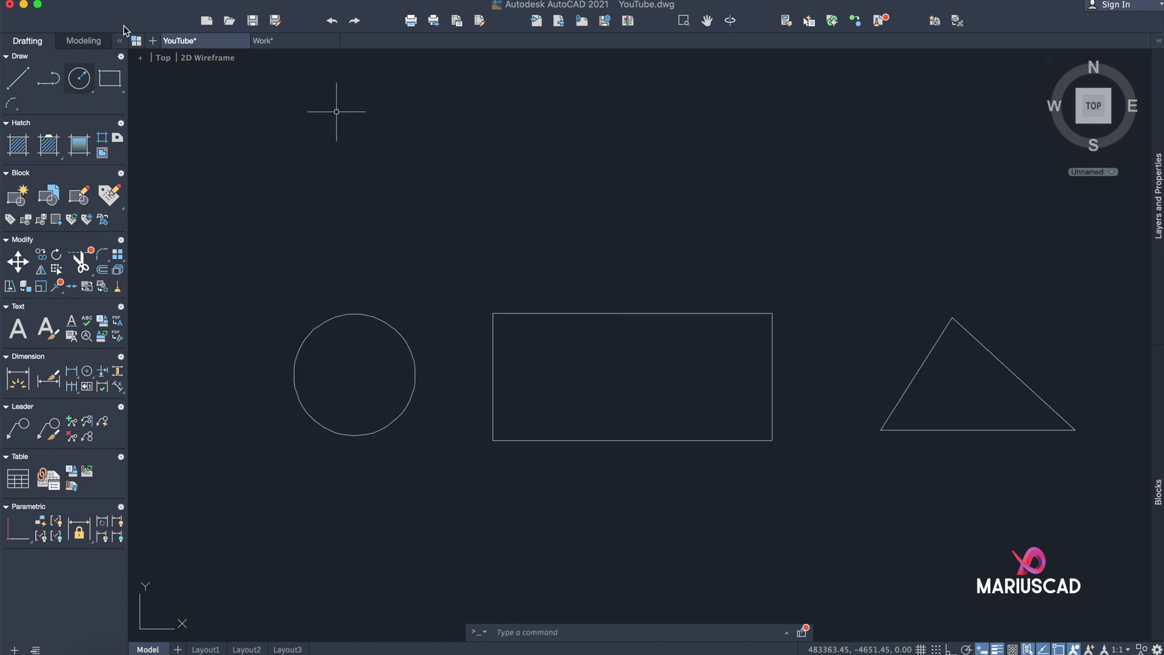
pyautogui.click(83, 70)
pyautogui.click(466, 206)
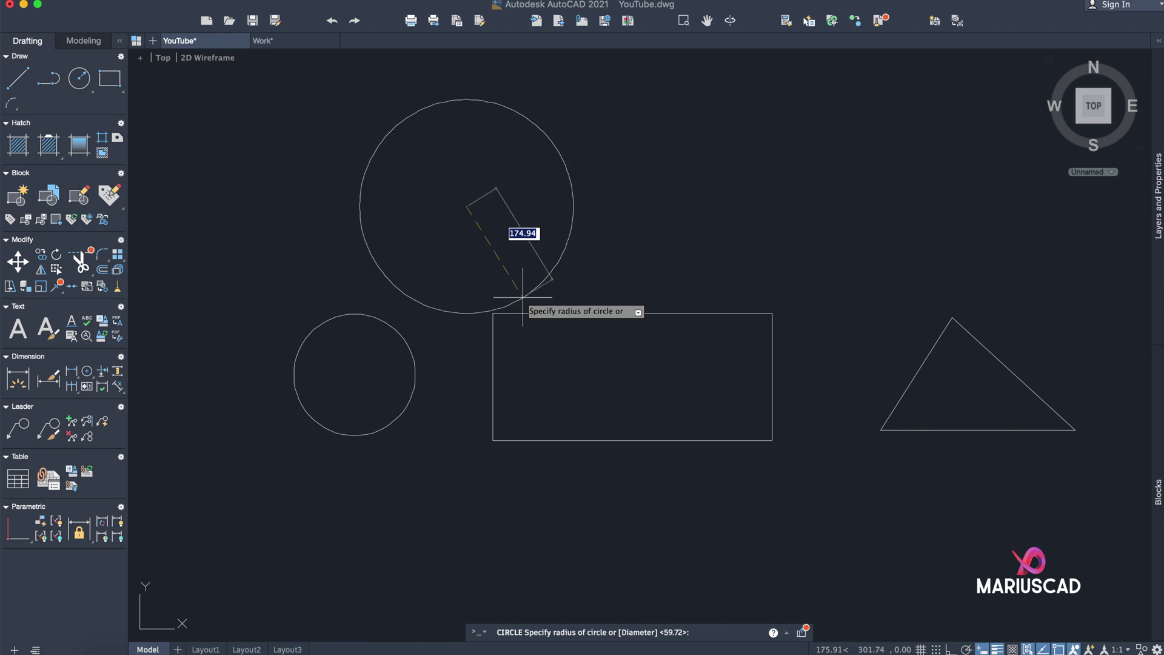
pyautogui.press('Escape')
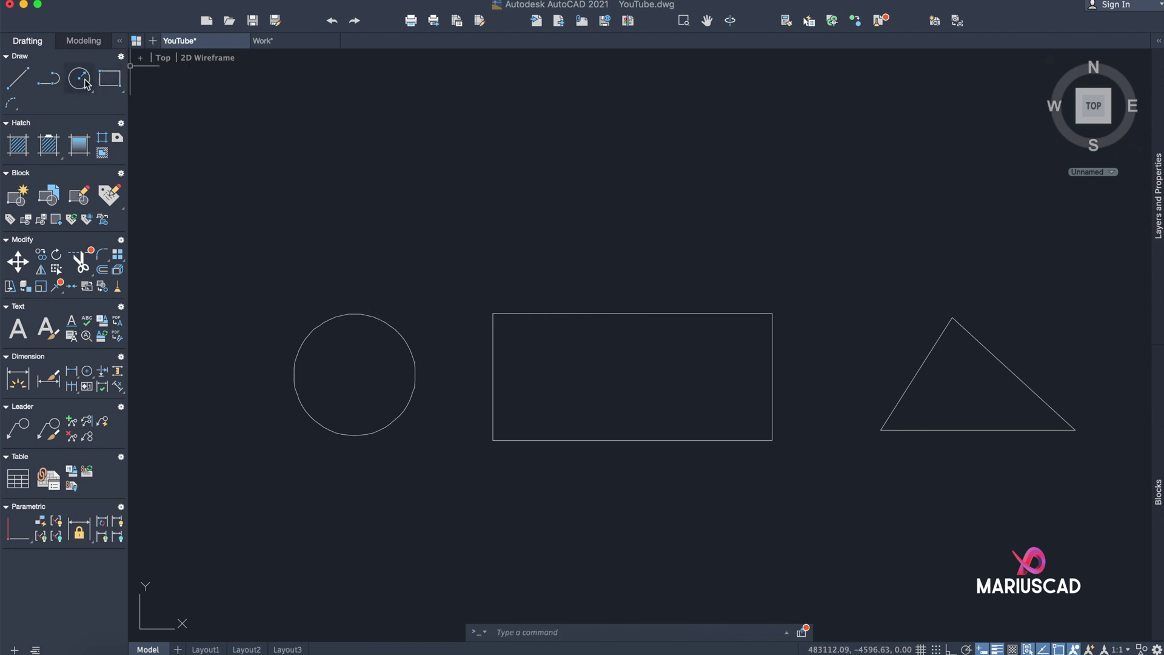
pyautogui.click(1085, 489)
pyautogui.click(875, 251)
pyautogui.press('Delete')
# Draw a large circle, up and right of the rectangle, that overlaps the rectangle's corner.
pyautogui.click(79, 77)
pyautogui.click(907, 185)
pyautogui.click(718, 372)
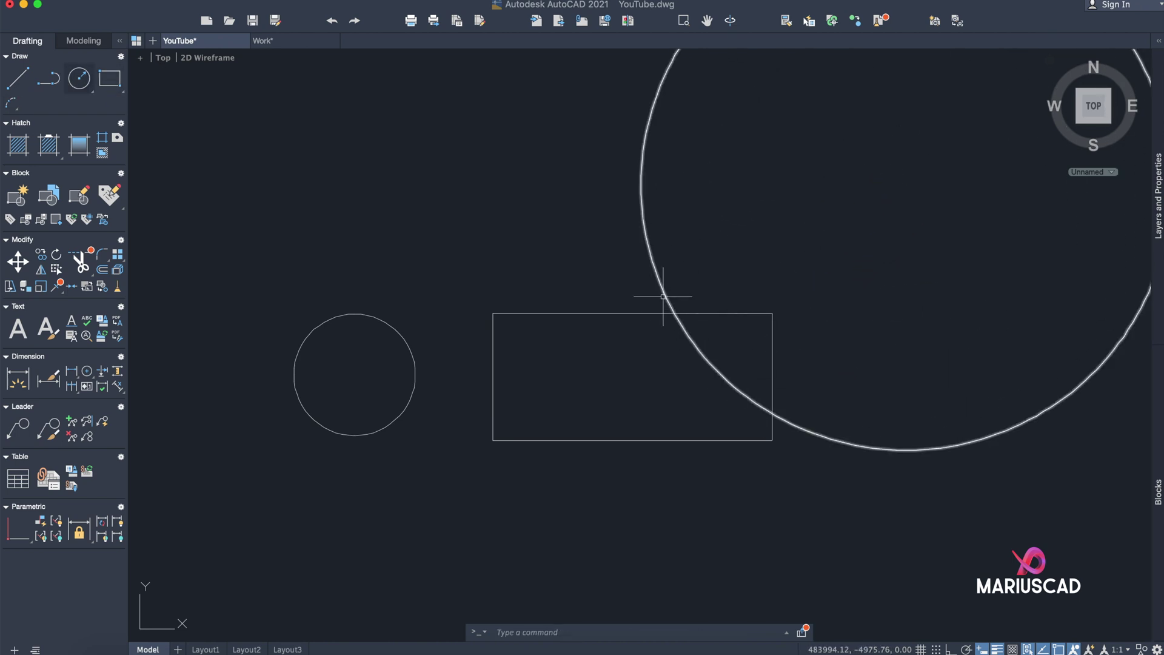
pyautogui.moveTo(730, 354); pyautogui.dragTo(703, 388, button='middle')
# Hatch the overlapping region of the rectangle and the large circle.
pyautogui.write('hat')
pyautogui.press('Return')
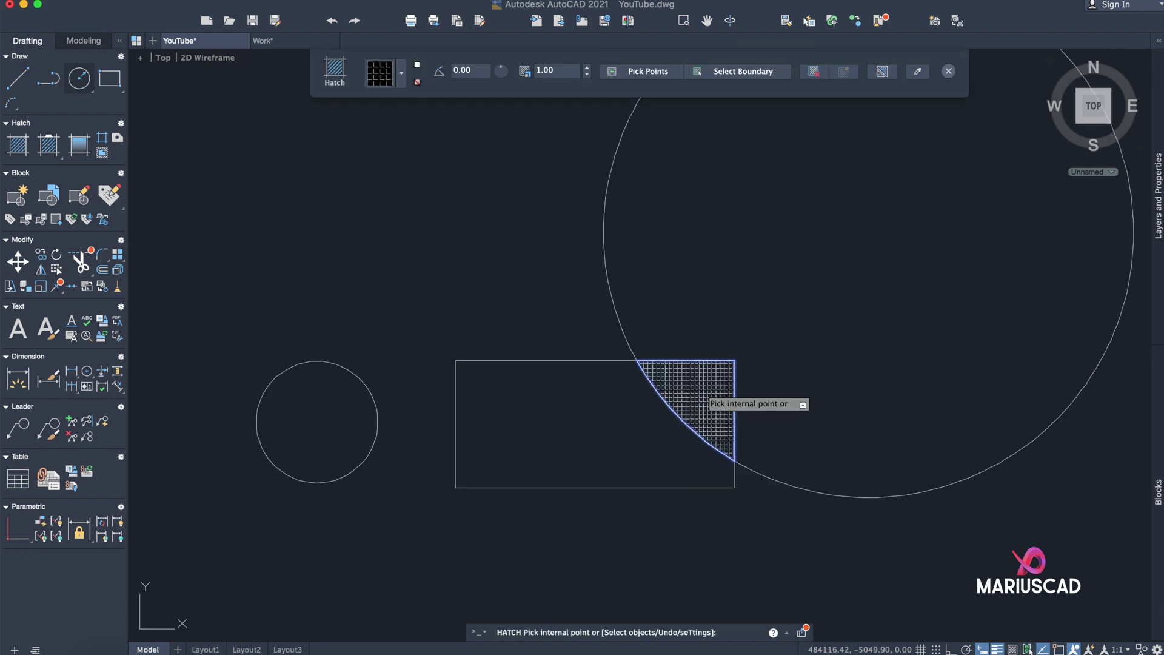
pyautogui.click(704, 394)
pyautogui.press('Return')
pyautogui.rightClick(703, 389)
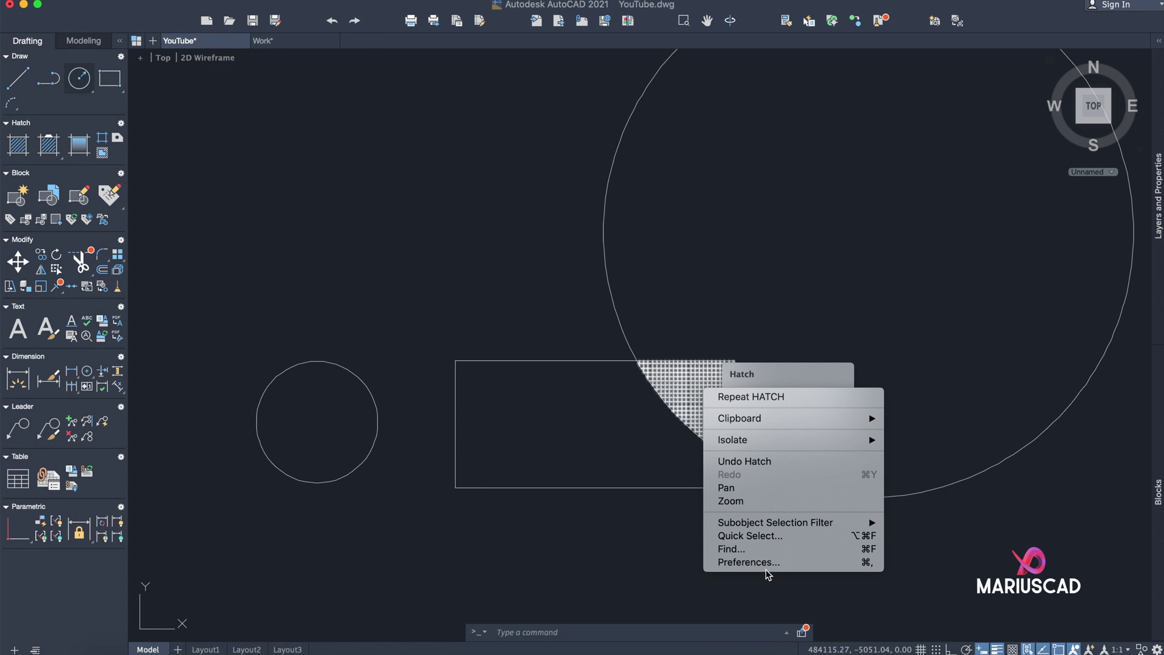
# Read the overlap hatch's area (15872.20) in Properties, then delete the hatch.
pyautogui.click(693, 410)
pyautogui.click(704, 426)
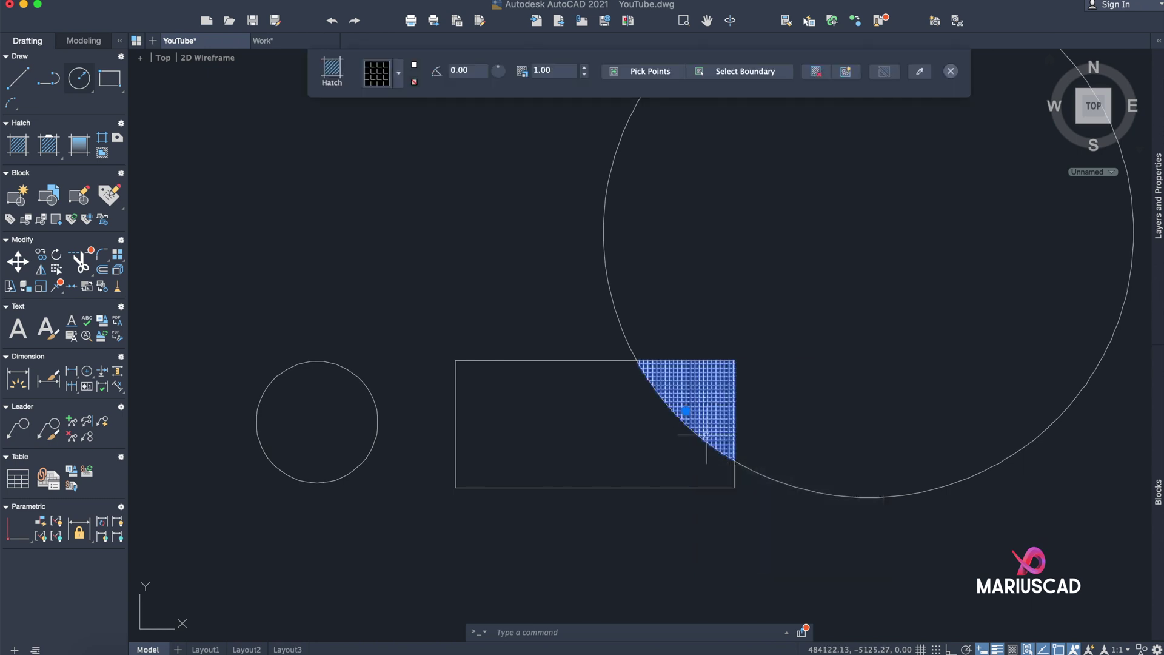
pyautogui.rightClick(705, 426)
pyautogui.click(770, 636)
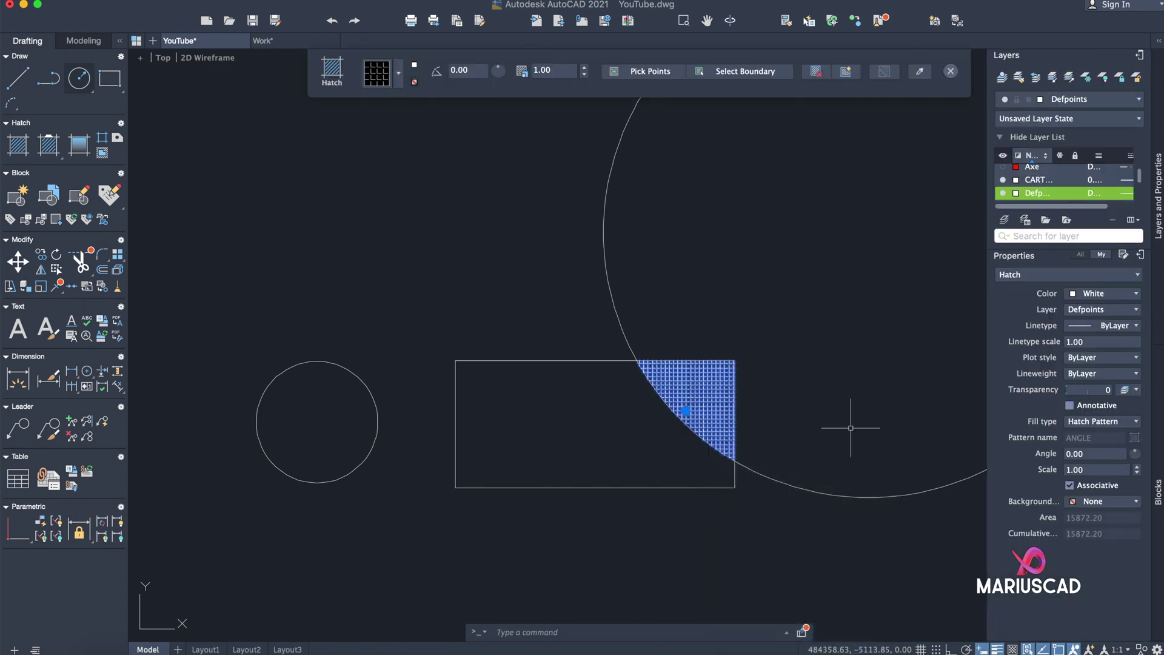
pyautogui.click(1159, 41)
pyautogui.press('Escape')
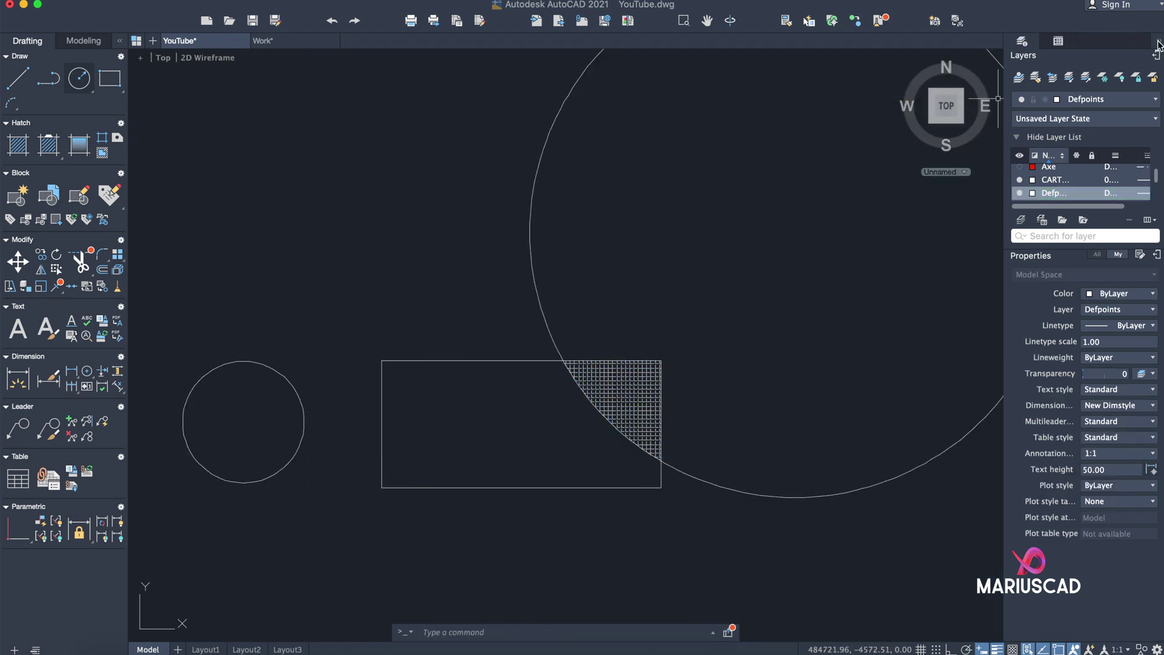
pyautogui.click(1158, 41)
pyautogui.click(707, 426)
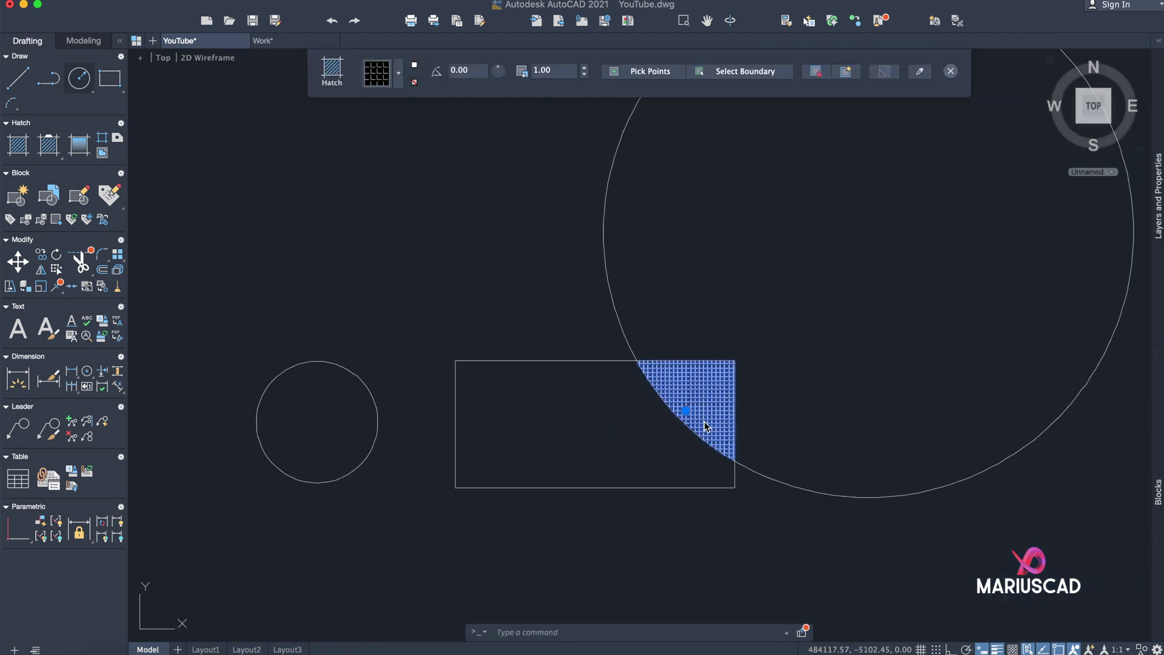
pyautogui.press('Delete')
# Create a closed boundary polyline around the rectangle–circle overlap using BOUNDARY.
pyautogui.write('boun')
pyautogui.press('Return')
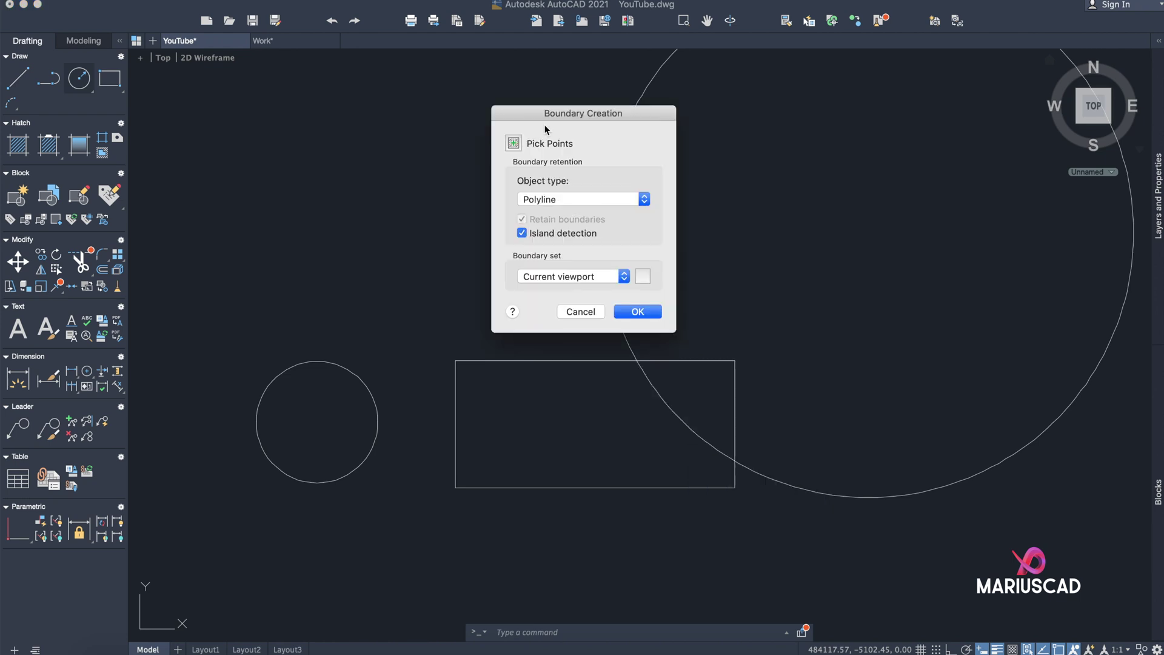
pyautogui.click(519, 148)
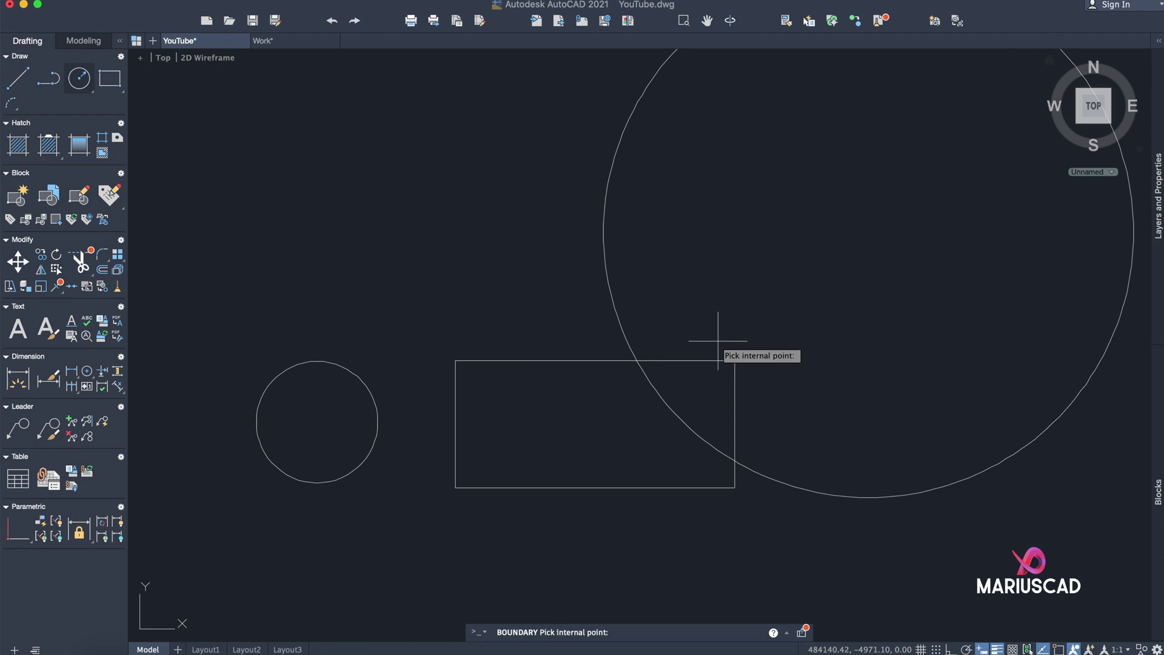
pyautogui.click(702, 391)
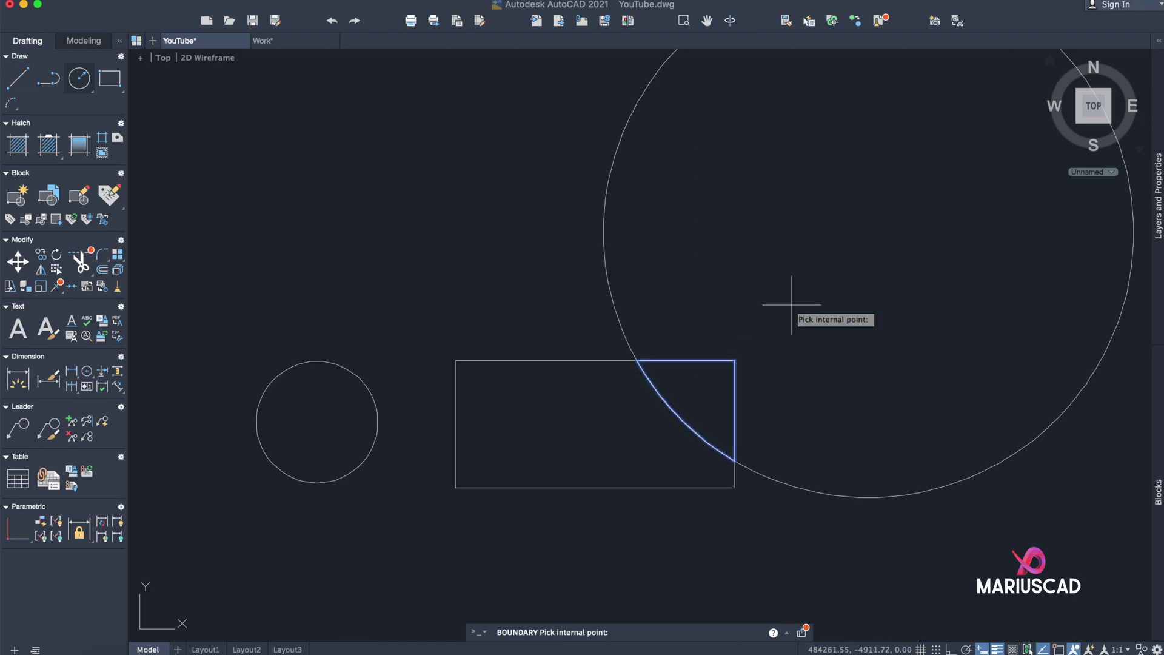
pyautogui.press('Return')
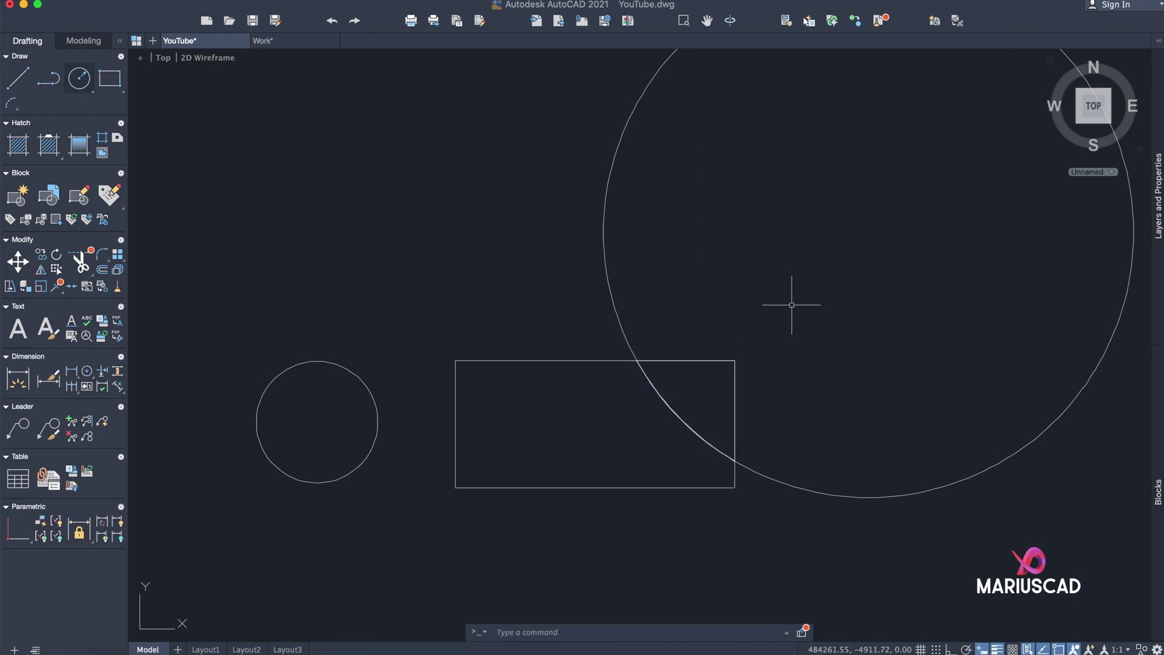
# Check the boundary polyline's area in Properties: 15872.20, matching the hatch.
pyautogui.click(740, 395)
pyautogui.press('Escape')
pyautogui.click(733, 395)
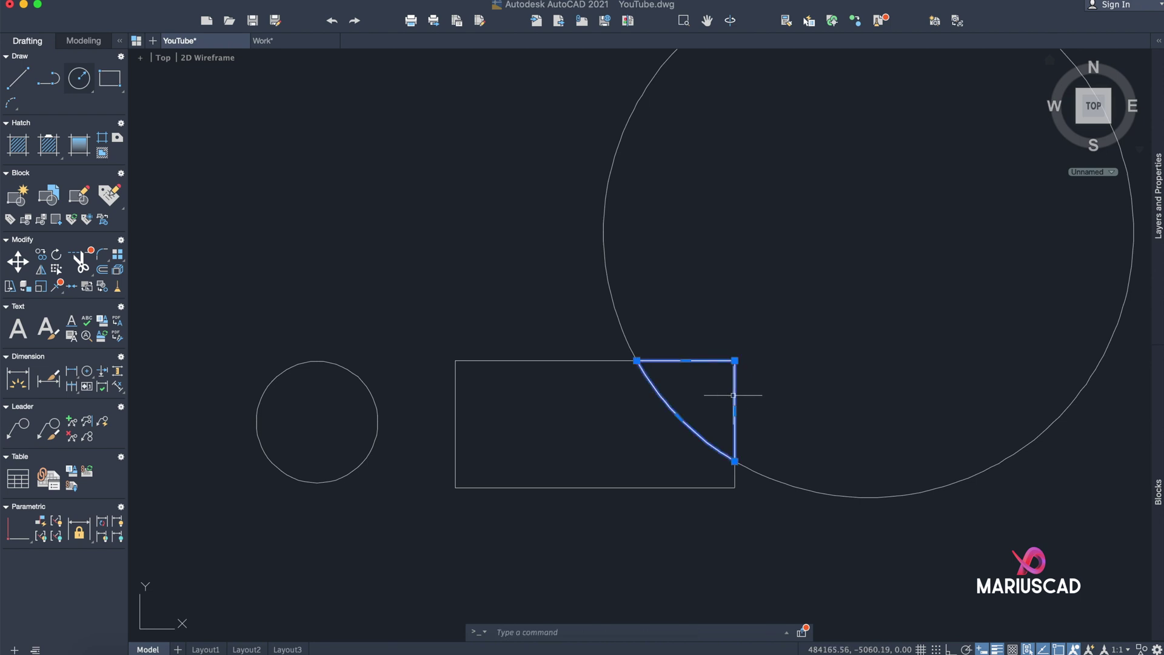
pyautogui.rightClick(733, 395)
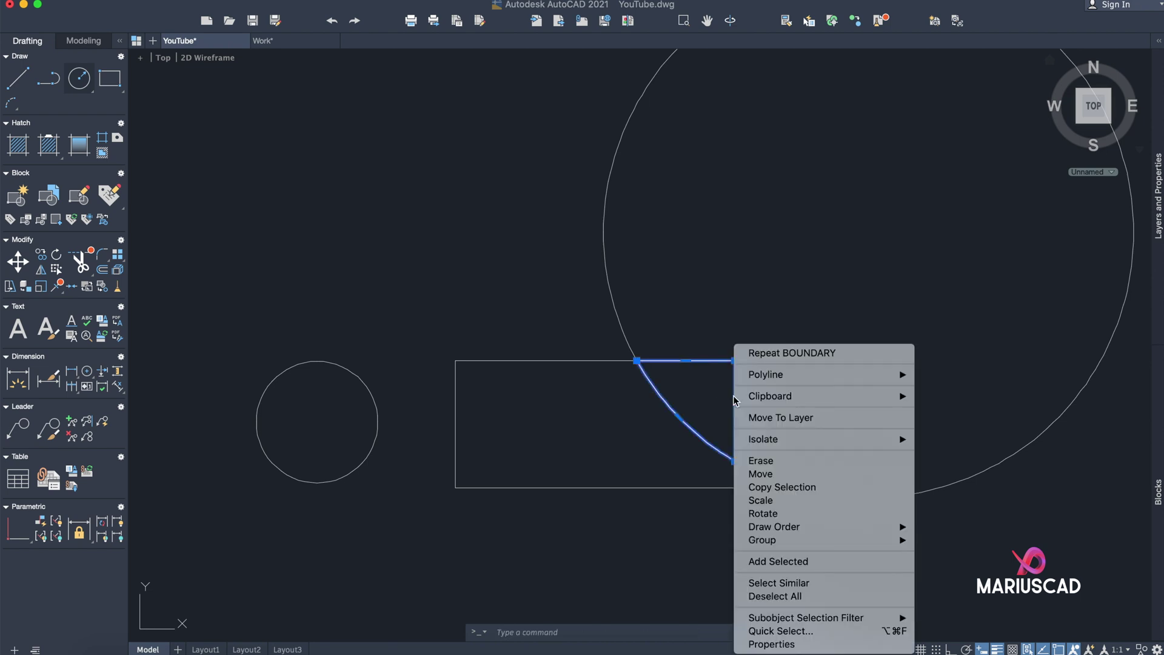
pyautogui.click(752, 644)
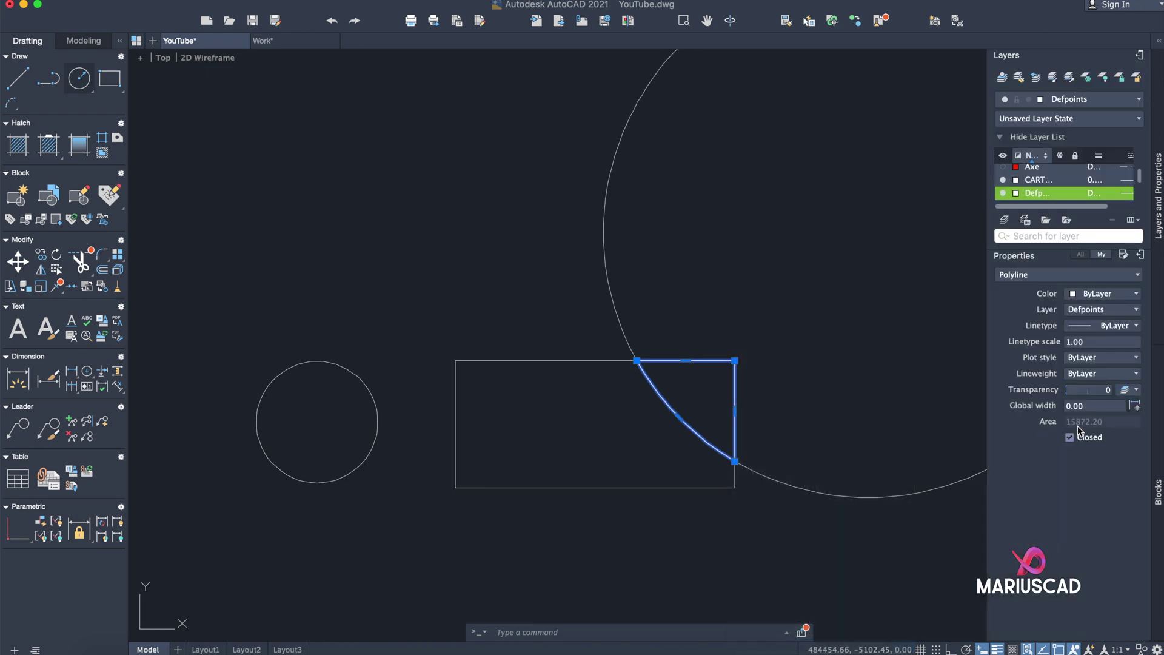
pyautogui.click(1160, 56)
pyautogui.click(865, 239)
pyautogui.click(951, 171)
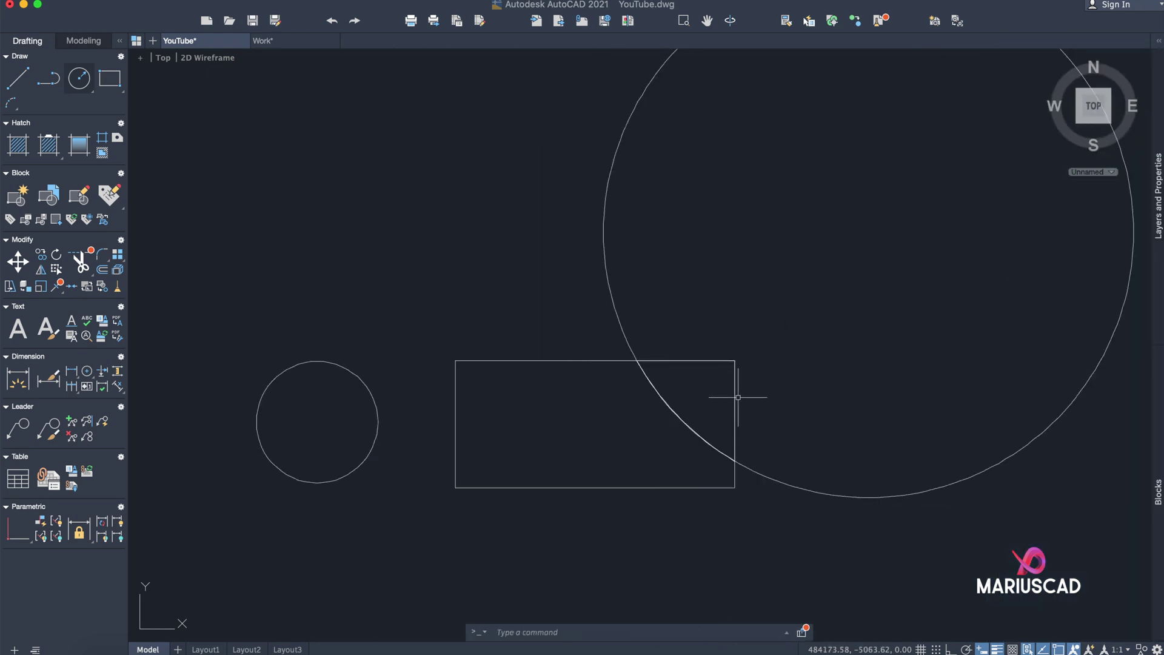
# Pan and zoom to the floor plan, framing its top-left rooms and the stairs.
pyautogui.click(736, 398)
pyautogui.press('Escape')
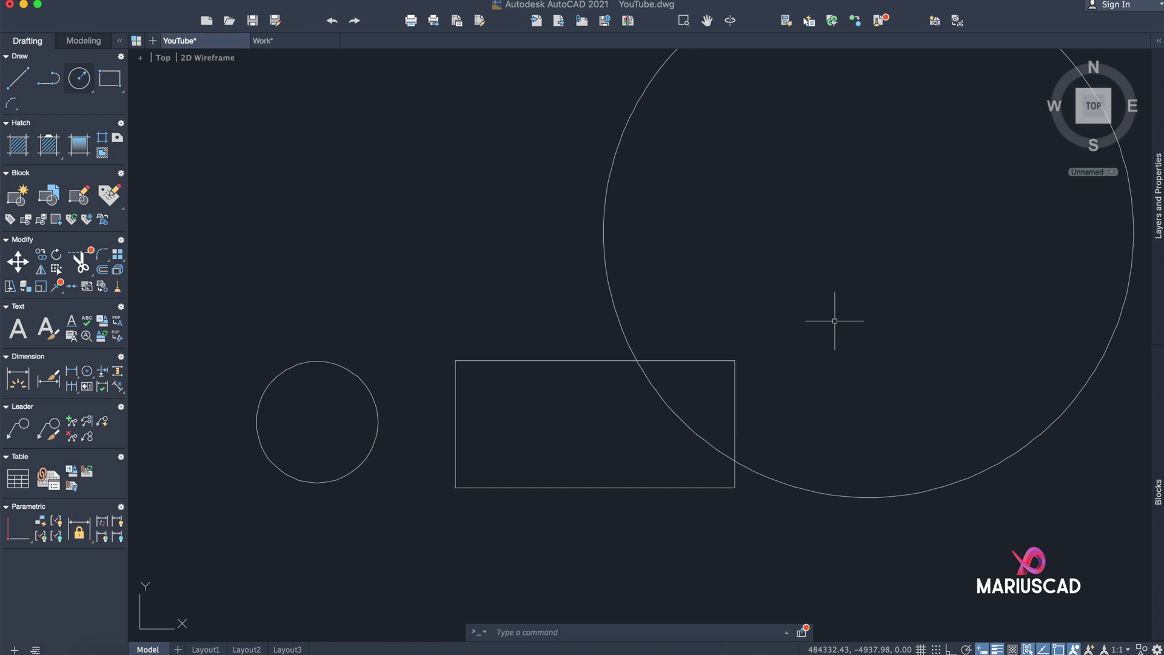
pyautogui.scroll(-5, 835, 320)
pyautogui.scroll(6, 796, 315)
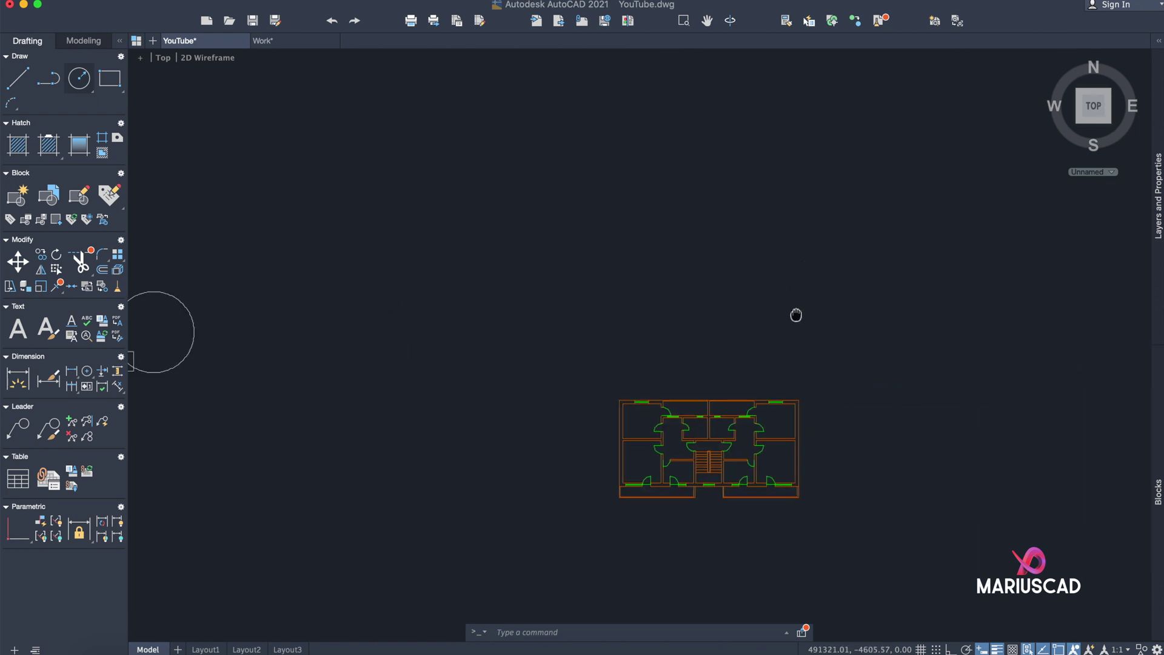
pyautogui.scroll(-3, 706, 478)
pyautogui.scroll(3, 870, 472)
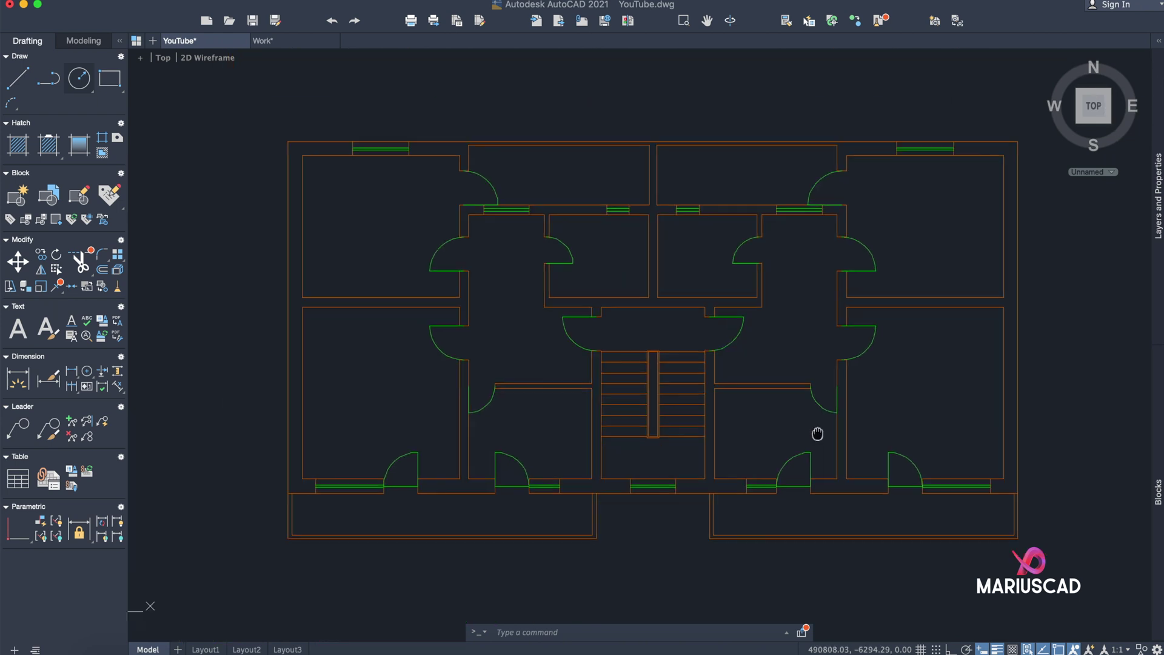
pyautogui.moveTo(830, 439); pyautogui.dragTo(781, 422, button='middle')
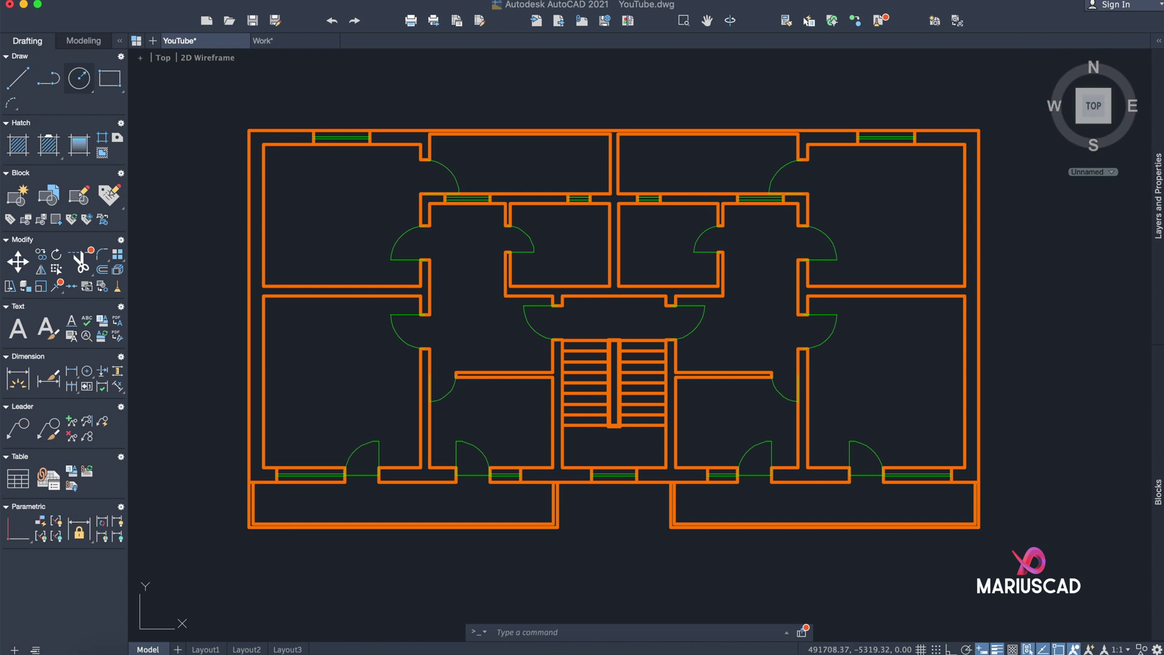
pyautogui.moveTo(919, 304); pyautogui.dragTo(906, 312, button='middle')
pyautogui.scroll(3, 441, 411)
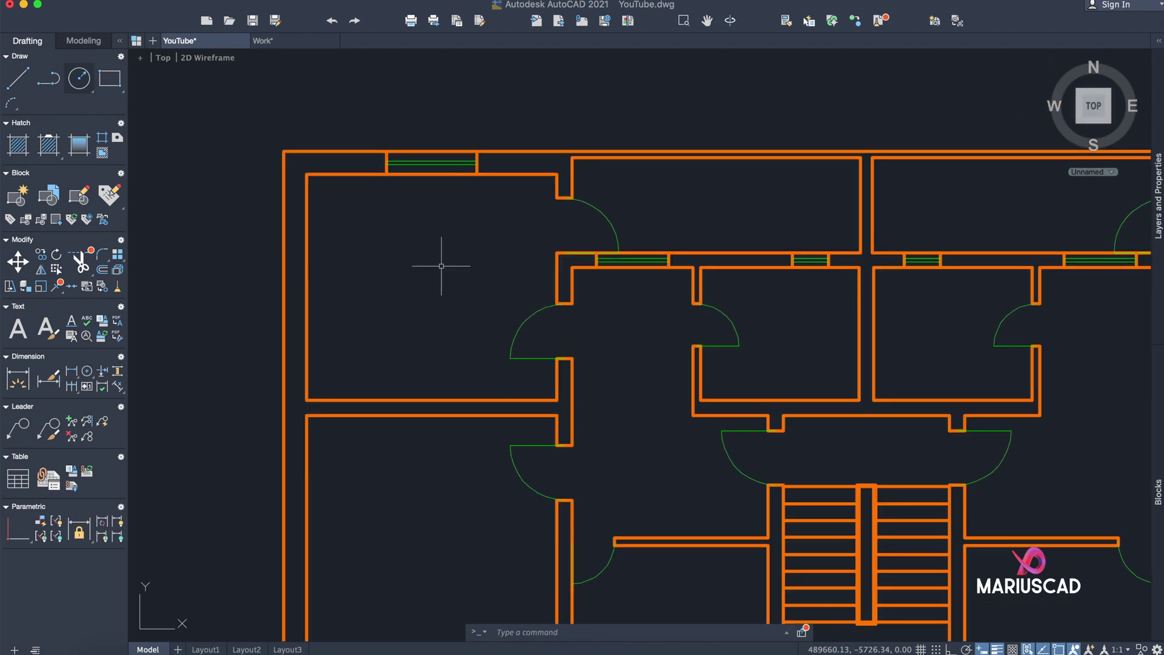
# Measure the top-left room via AREA add mode on its four inner corners: 155625.00, perimeter 1580.00.
pyautogui.write('area')
pyautogui.press('Return')
pyautogui.write('ad')
pyautogui.press('Return')
pyautogui.click(306, 180)
pyautogui.click(306, 401)
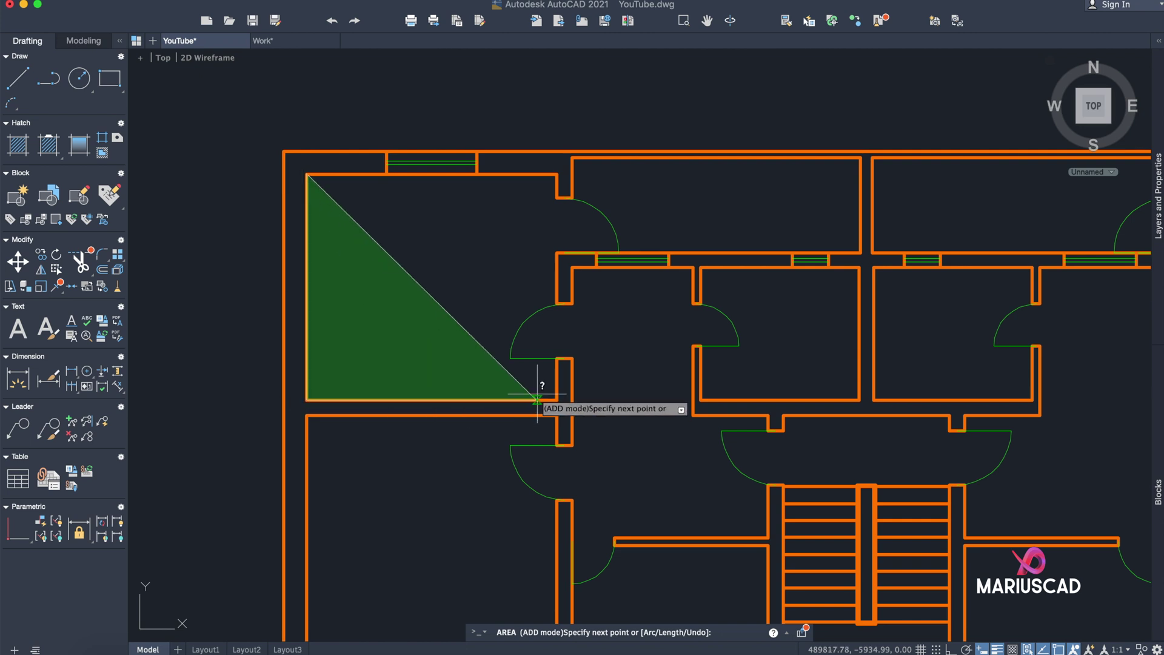
pyautogui.click(557, 400)
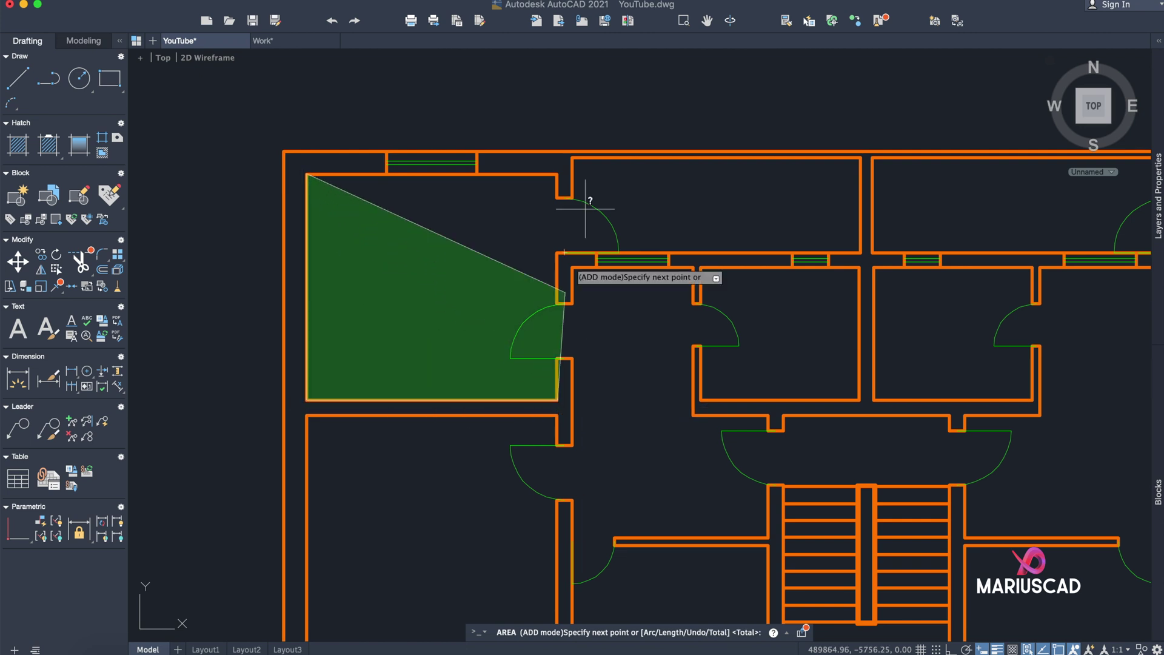
pyautogui.click(557, 175)
pyautogui.press('Return')
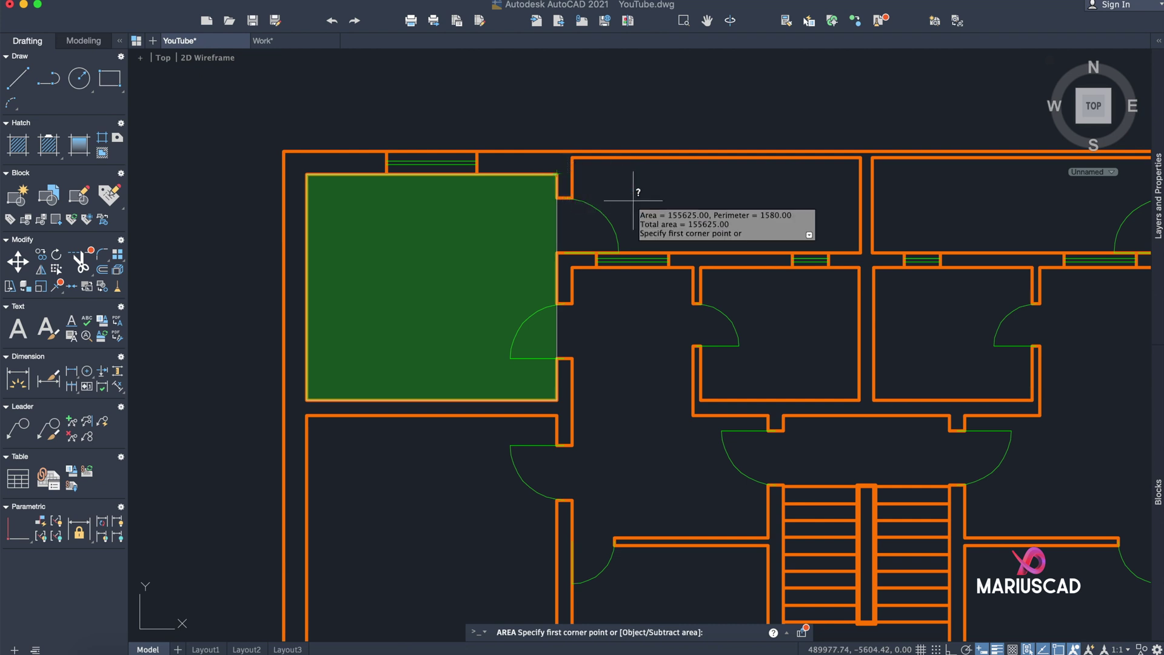
pyautogui.press('Escape')
# Zoom in on the long lower room beneath the two bottom doors.
pyautogui.scroll(-5, 642, 344)
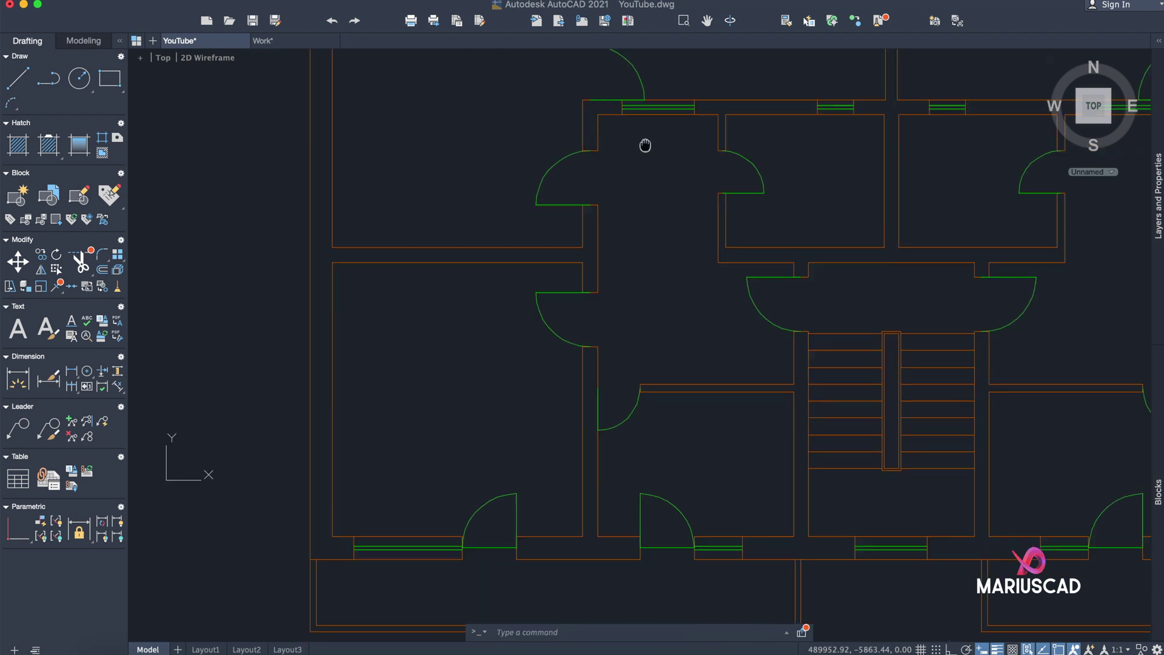
pyautogui.scroll(-4, 546, 395)
pyautogui.scroll(6, 532, 388)
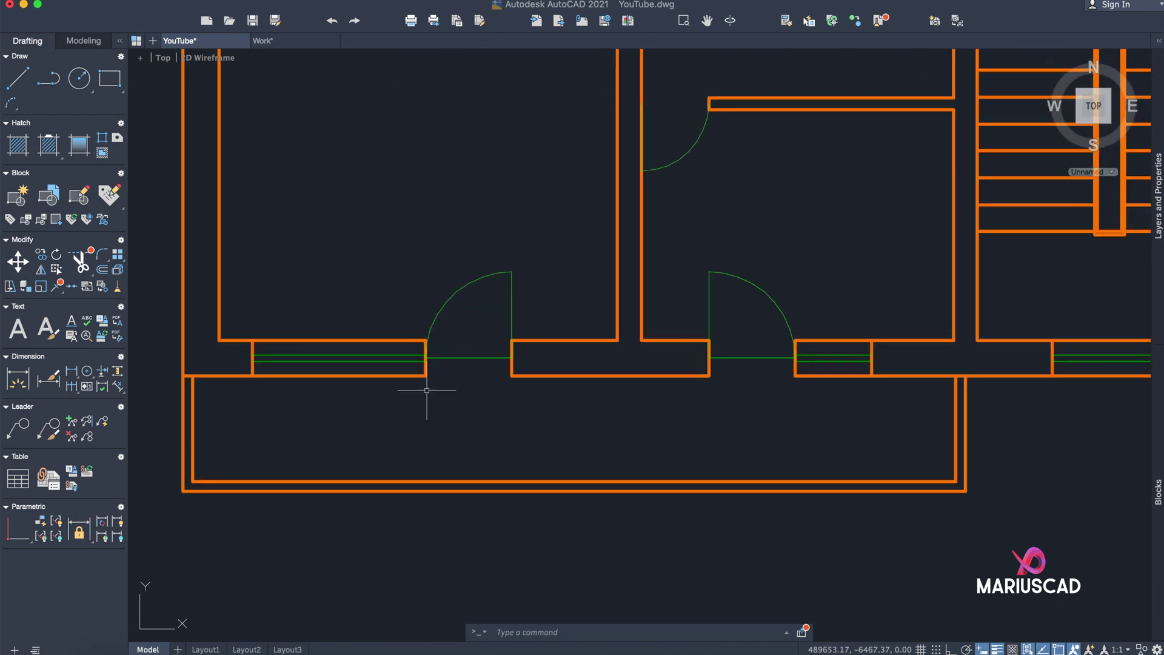
pyautogui.scroll(4, 431, 369)
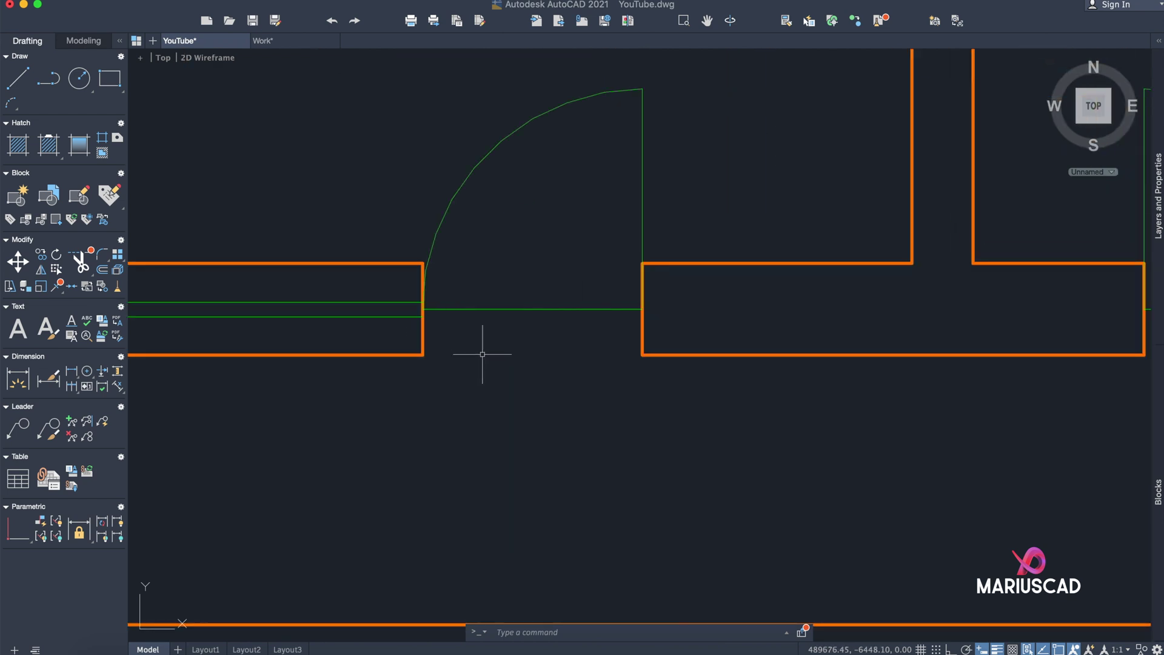
pyautogui.scroll(-4, 566, 354)
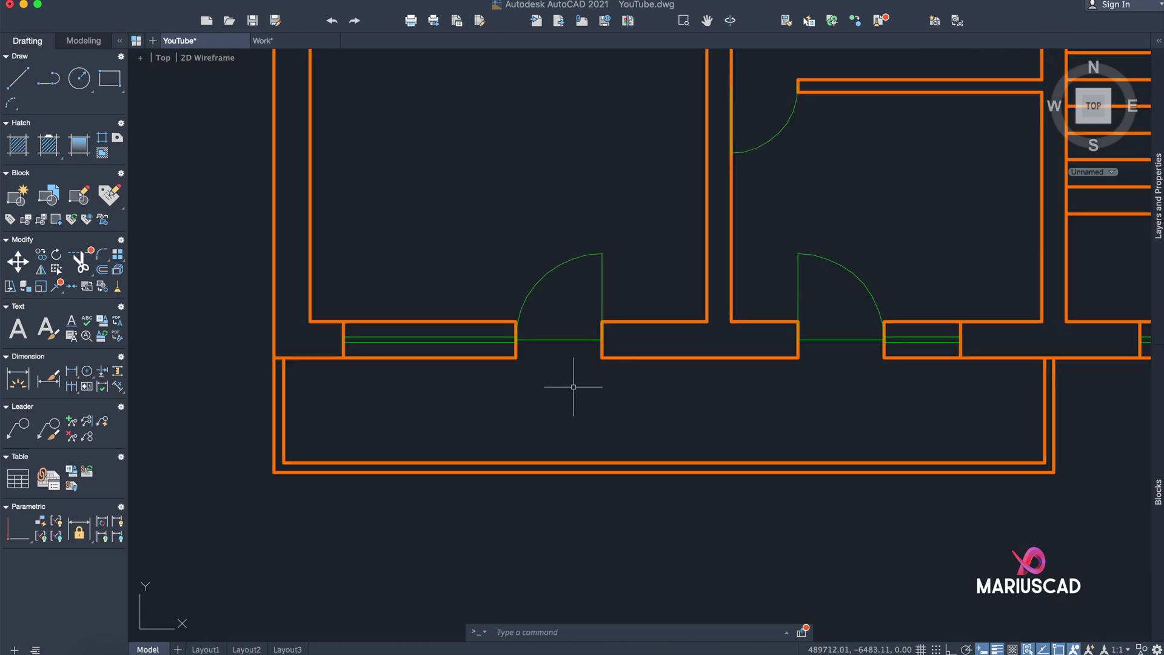
pyautogui.write('boun')
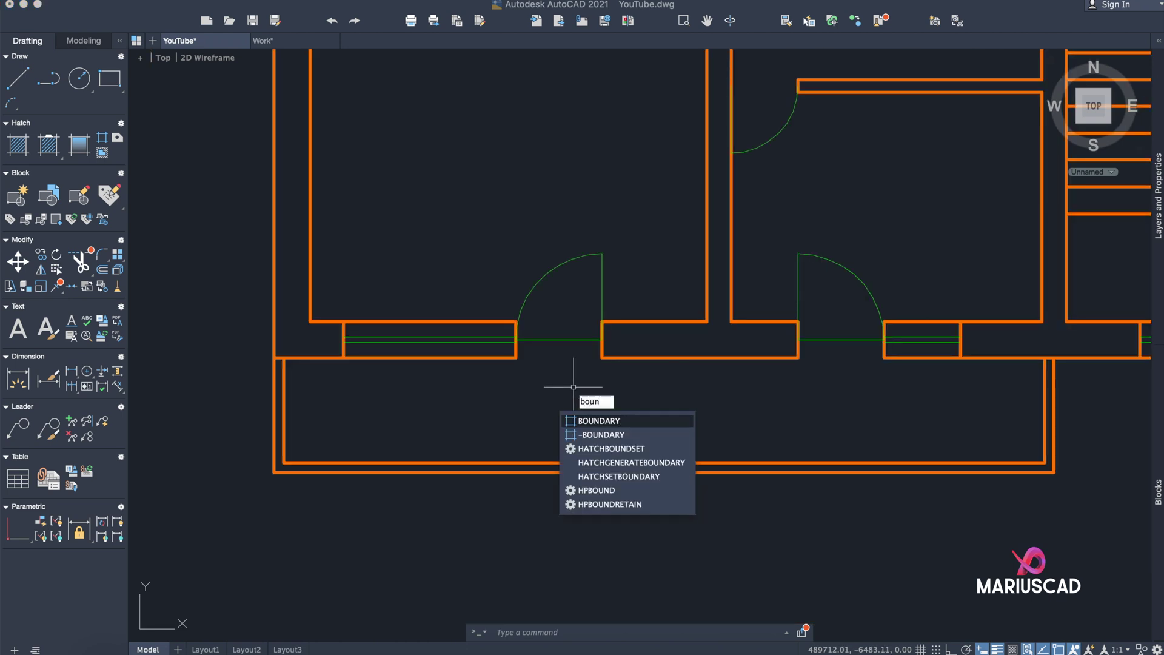
pyautogui.press('Return')
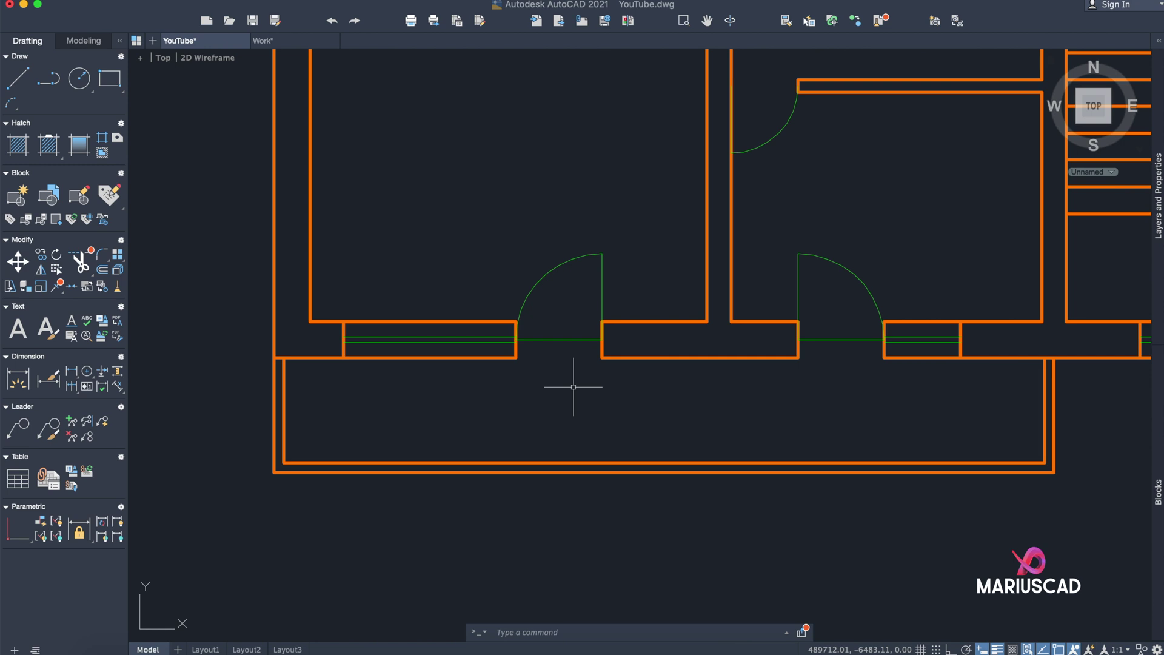
# Create a boundary polyline inside the long lower room using BOUNDARY.
pyautogui.write('bound')
pyautogui.press('Return')
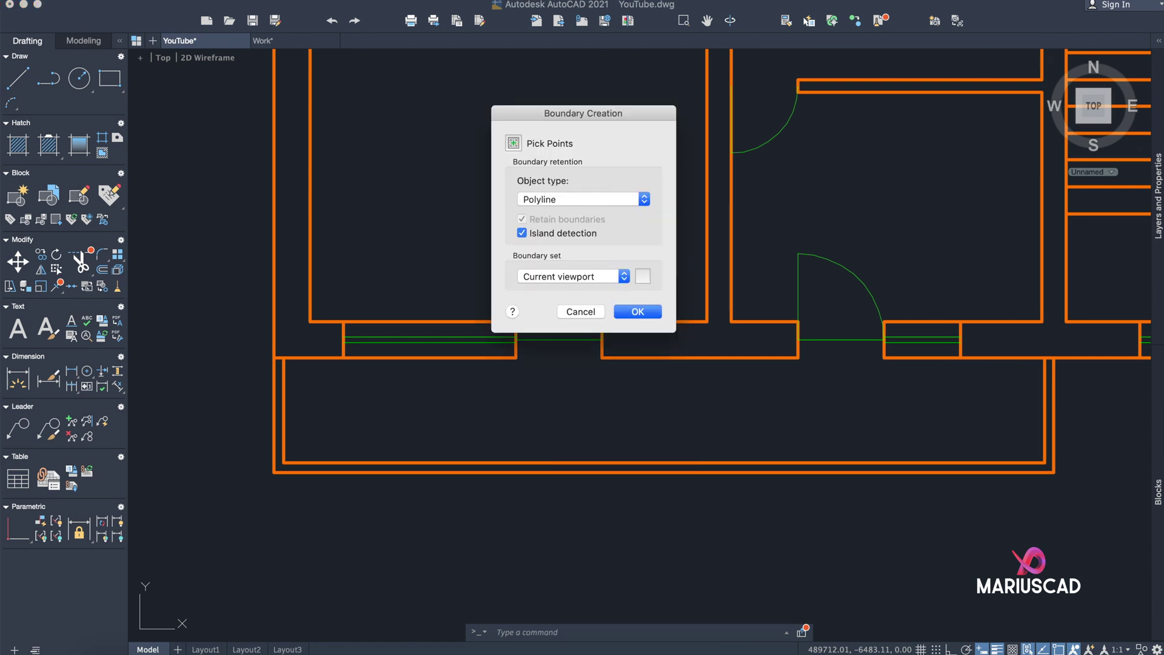
pyautogui.click(522, 145)
pyautogui.click(566, 411)
pyautogui.press('Return')
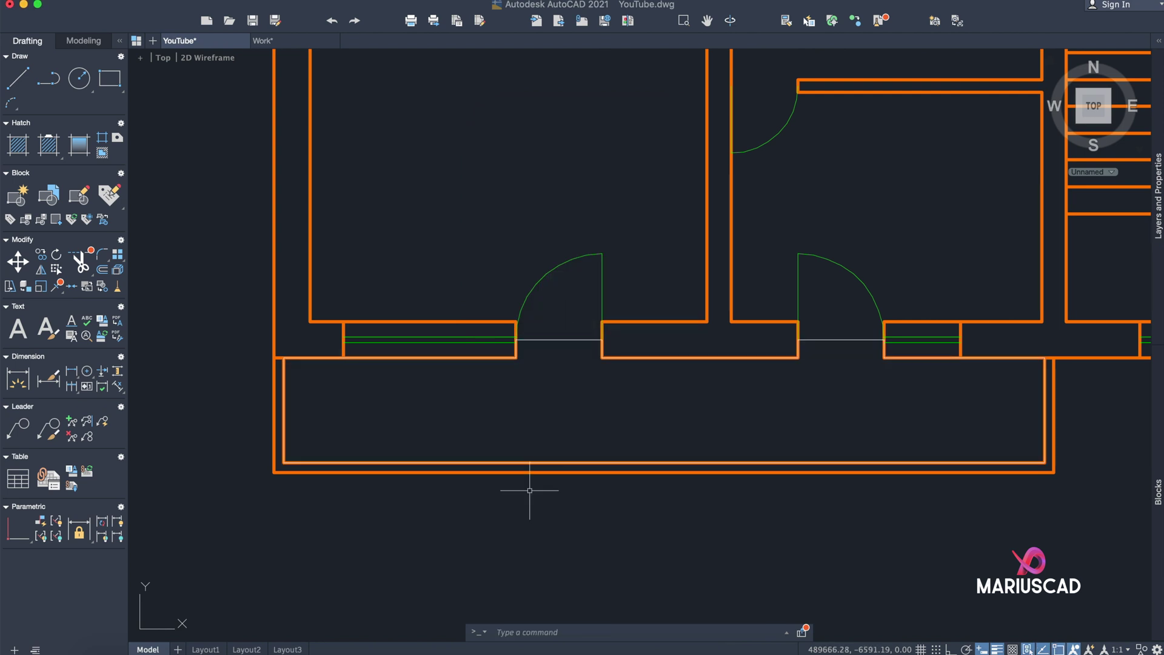
# Read the lower room polyline's area in Properties (90825.00), then clear the selection.
pyautogui.click(536, 463)
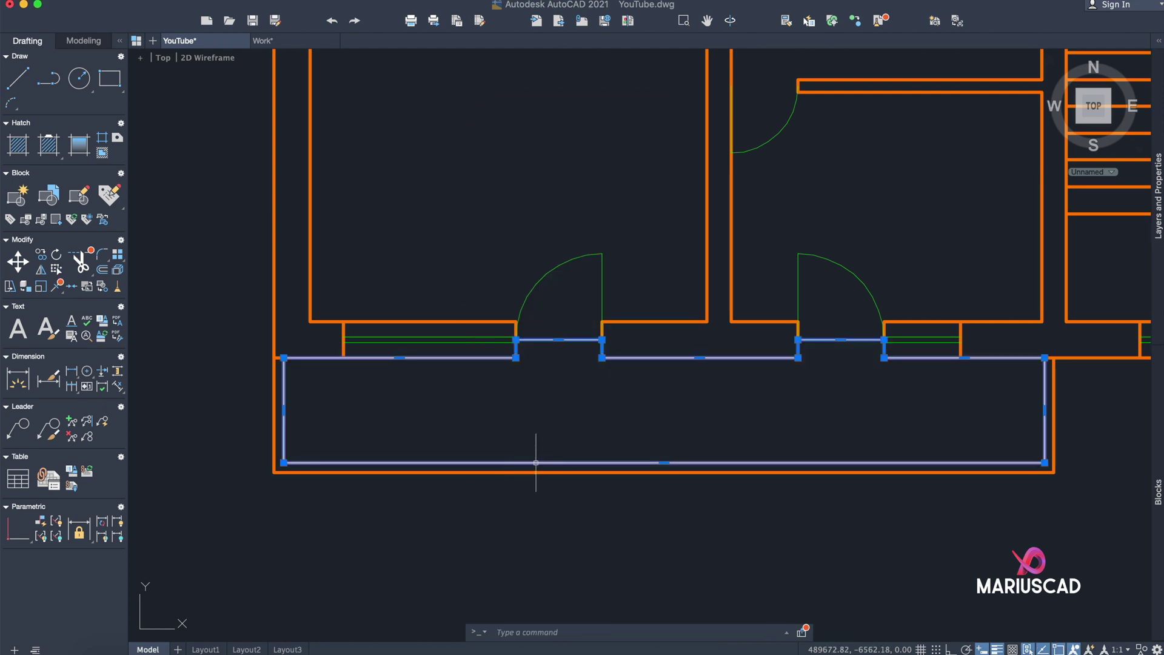
pyautogui.rightClick(536, 464)
pyautogui.click(570, 634)
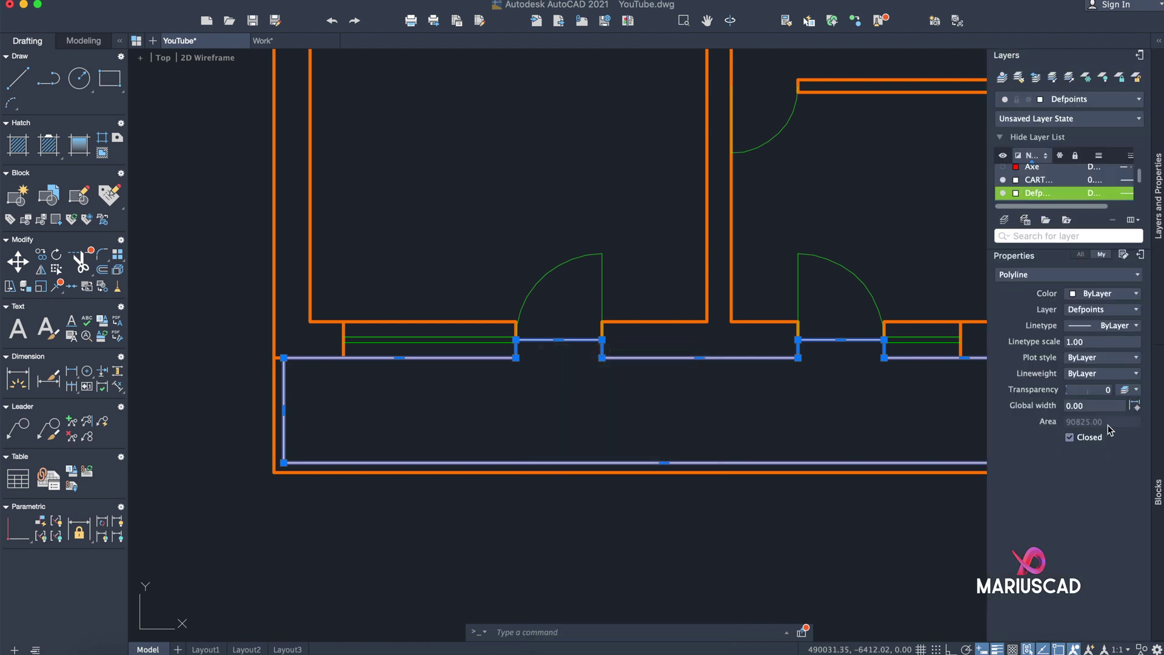
pyautogui.click(1159, 44)
pyautogui.click(741, 390)
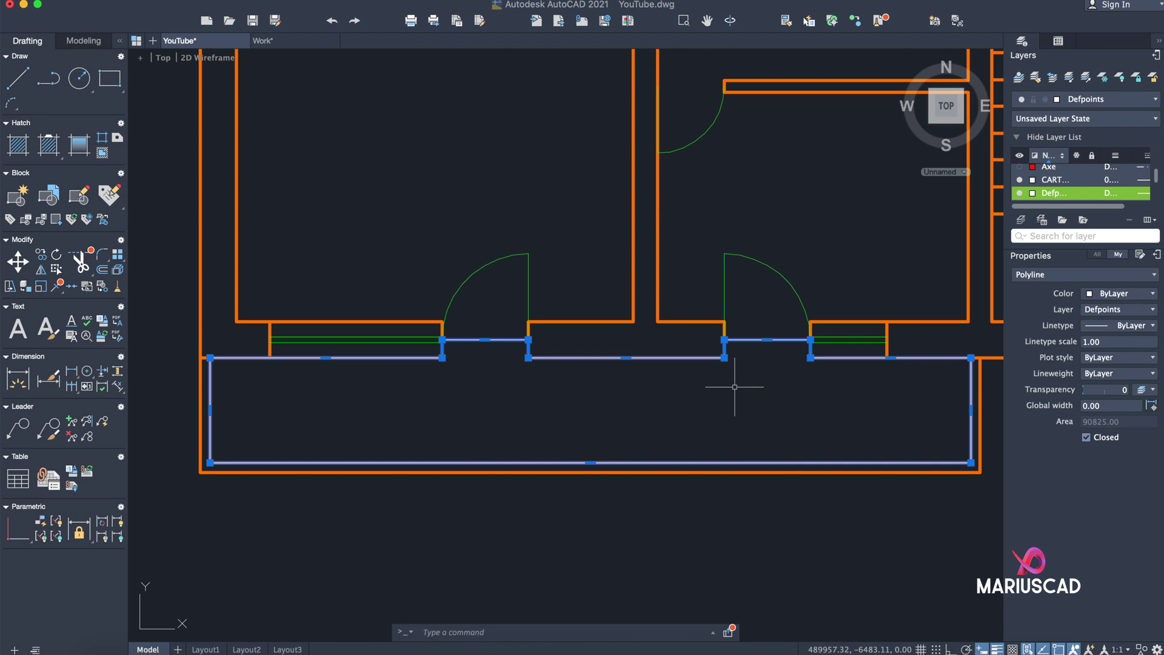
pyautogui.press('Escape')
pyautogui.click(689, 460)
pyautogui.click(687, 460)
pyautogui.click(687, 460)
pyautogui.press('Escape')
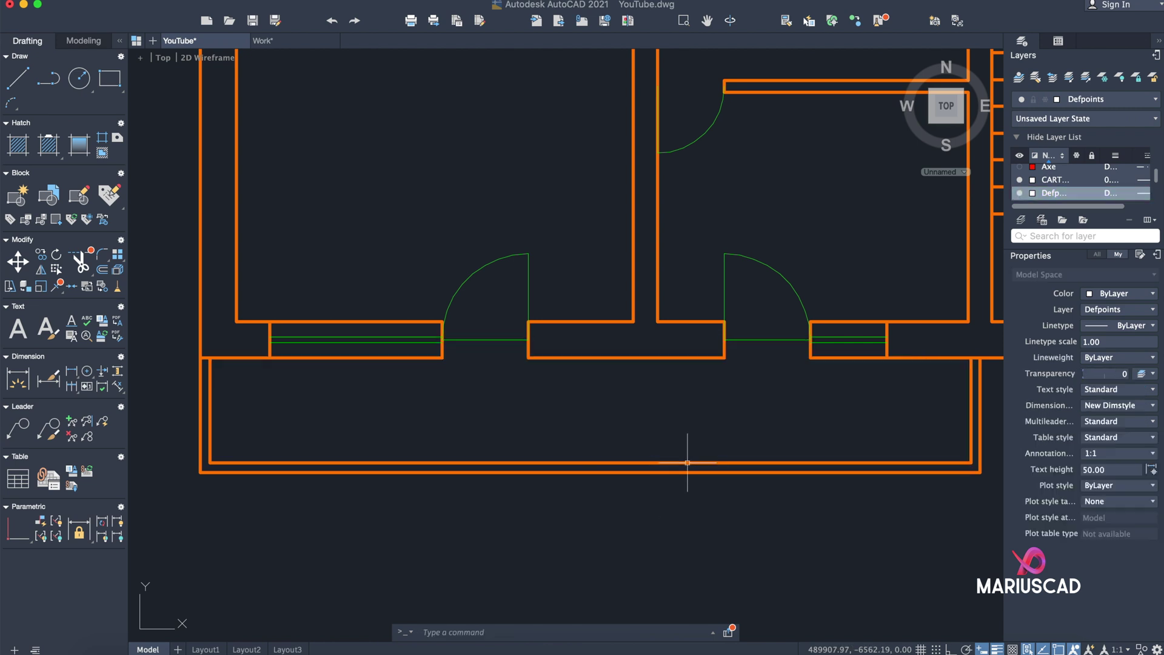
pyautogui.click(1158, 38)
pyautogui.scroll(-3, 774, 395)
pyautogui.moveTo(942, 467); pyautogui.dragTo(927, 467, button='middle')
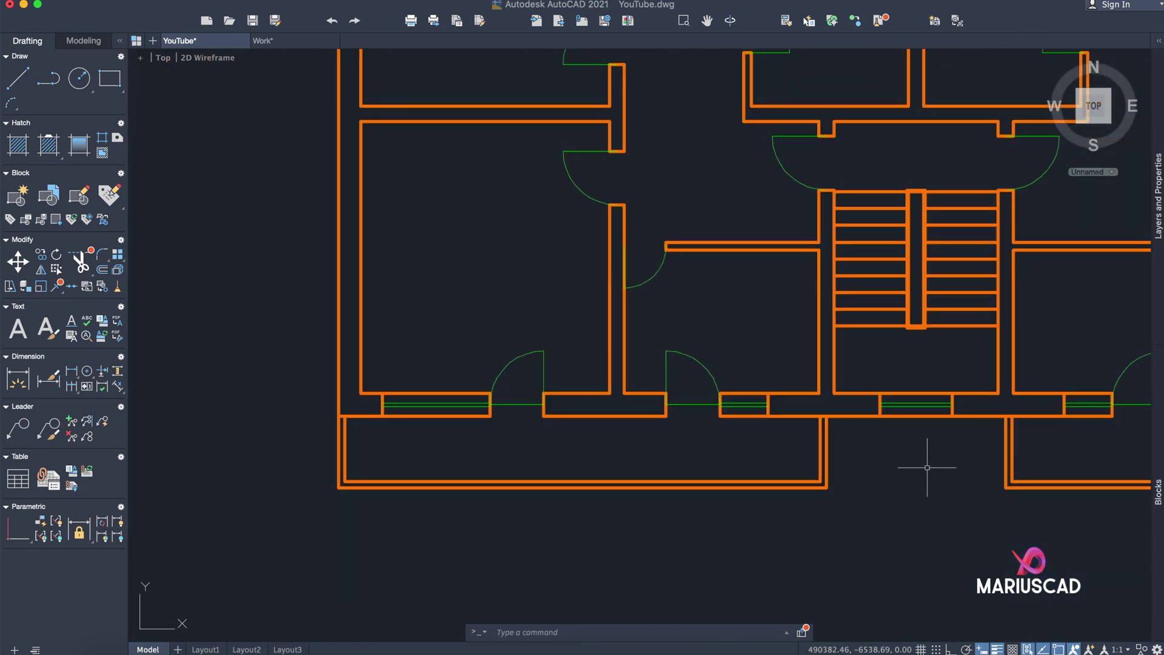